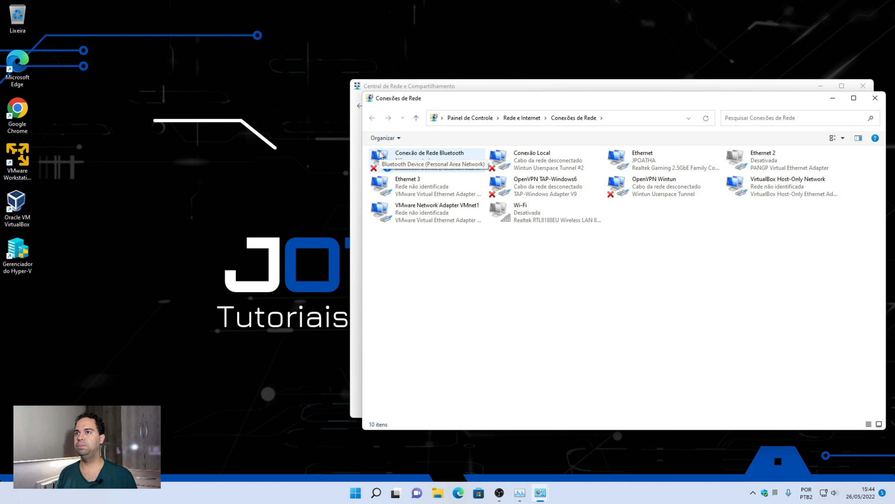
Step: Inspect the VMware and VirtualBox virtual adapters among the network connections, and close both network windows
left_click(429, 188)
left_click(423, 215)
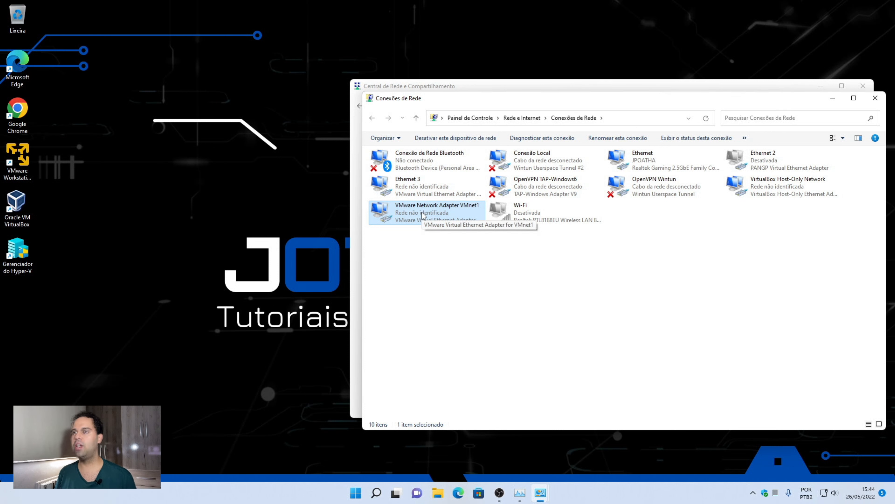
left_click(425, 186)
left_click(424, 210)
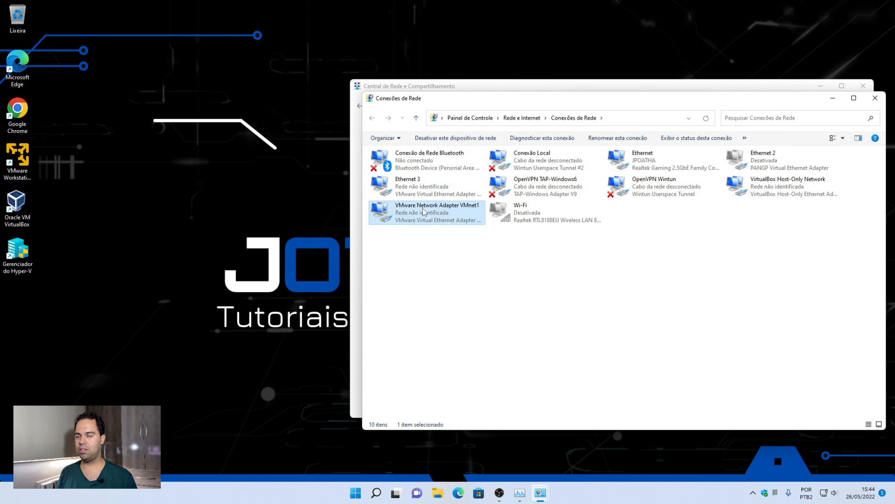
left_click(422, 192)
left_click(421, 209)
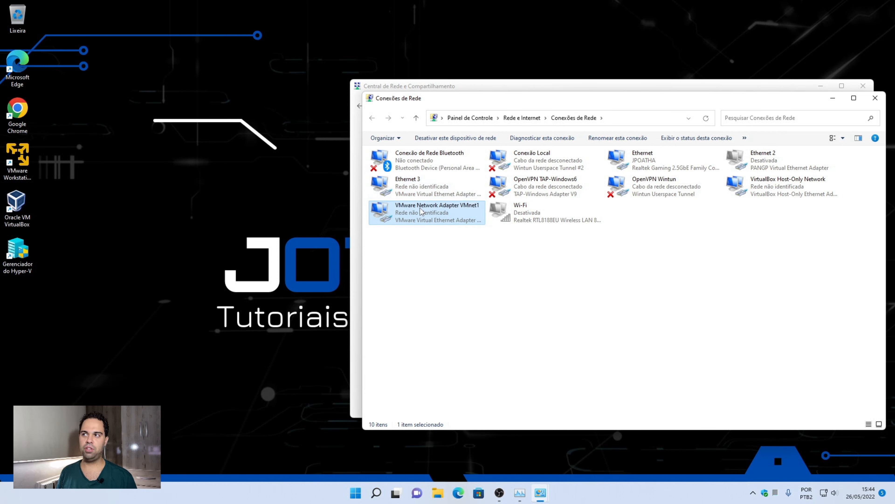
left_click(746, 199)
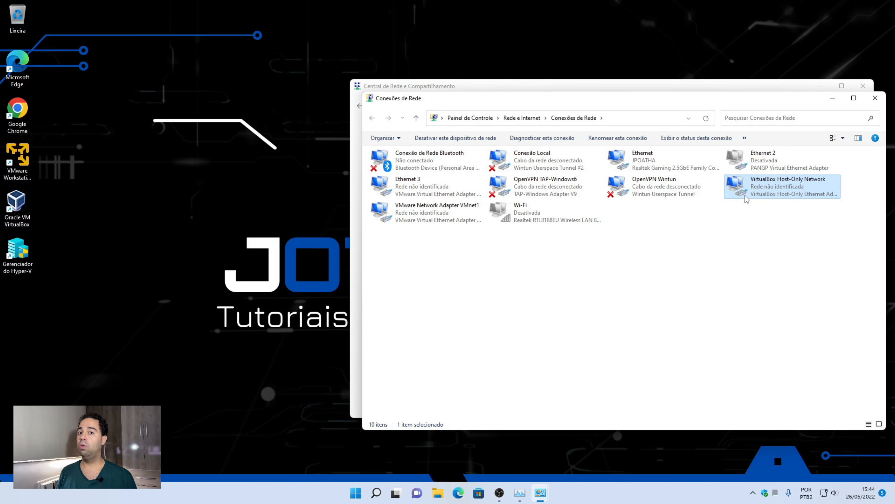
left_click(874, 100)
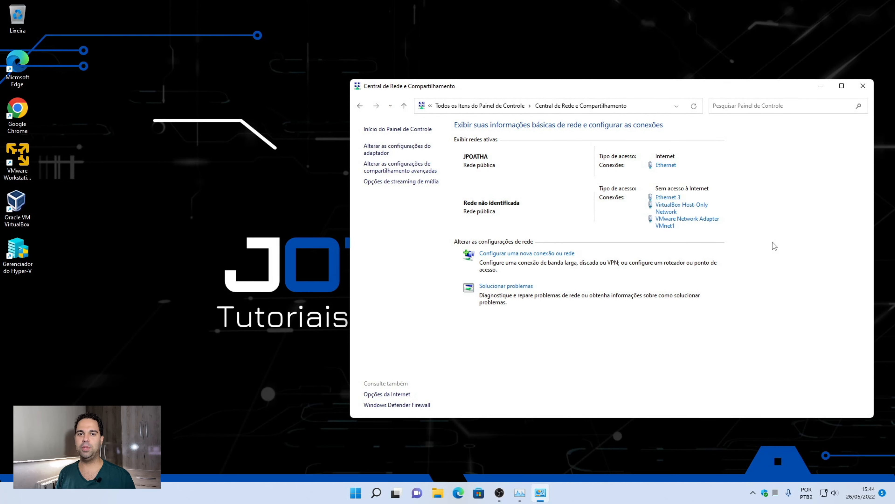
left_click(863, 86)
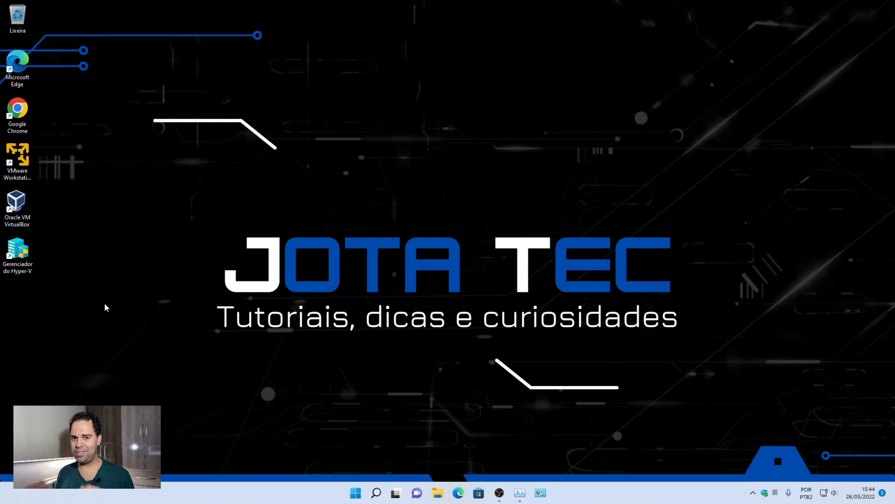
Step: Launch Hyper-V Manager from the desktop and open the Hyper-V settings for the local server
double_click(7, 259)
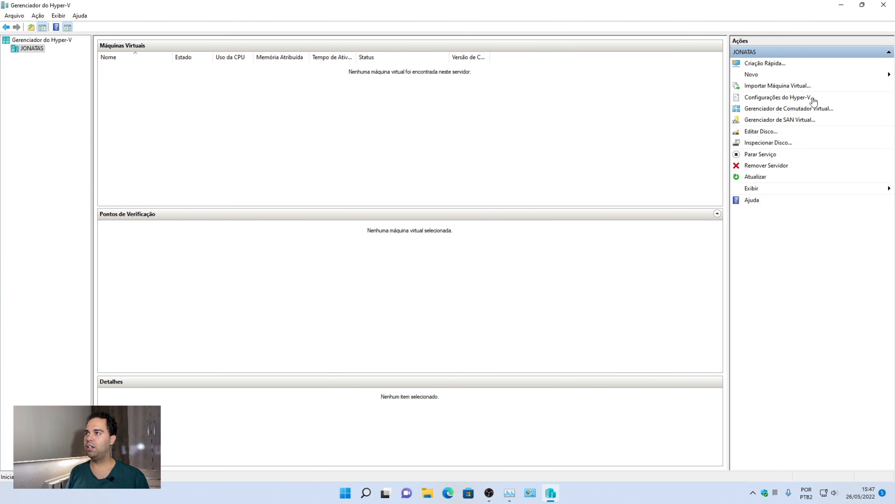
left_click(813, 100)
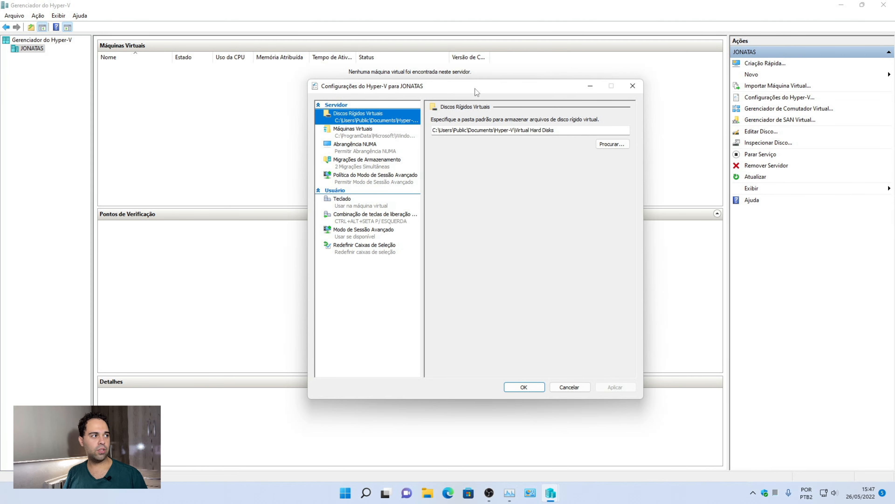
left_click_drag(474, 88, 519, 99)
Step: Review the default storage folders for virtual hard disks and virtual machine configuration files
left_click(400, 145)
left_click(399, 123)
left_click(401, 156)
left_click(405, 146)
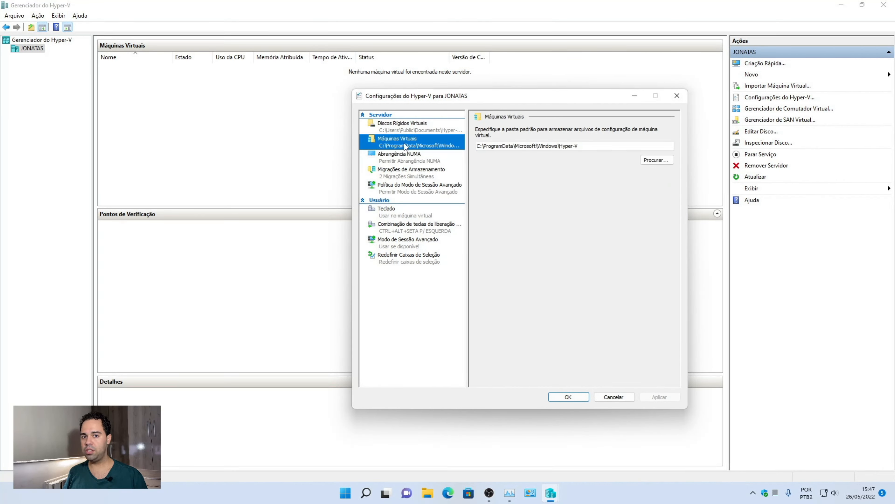
left_click(410, 129)
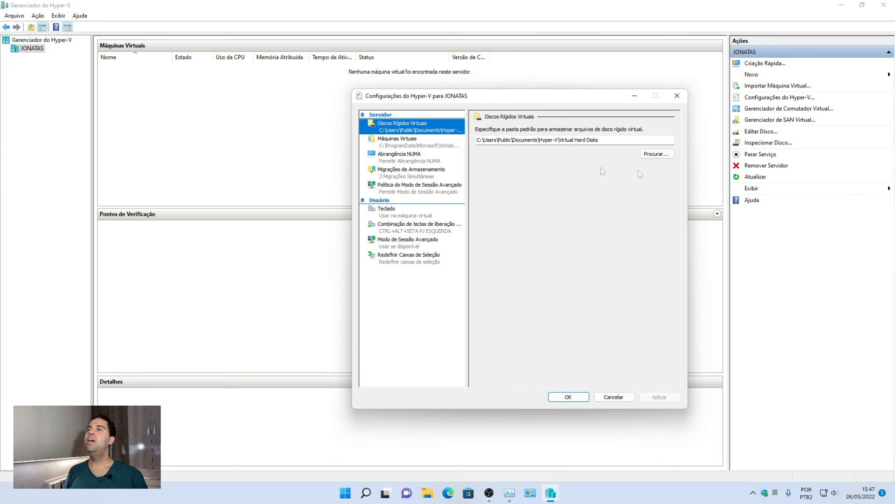
triple_click(625, 140)
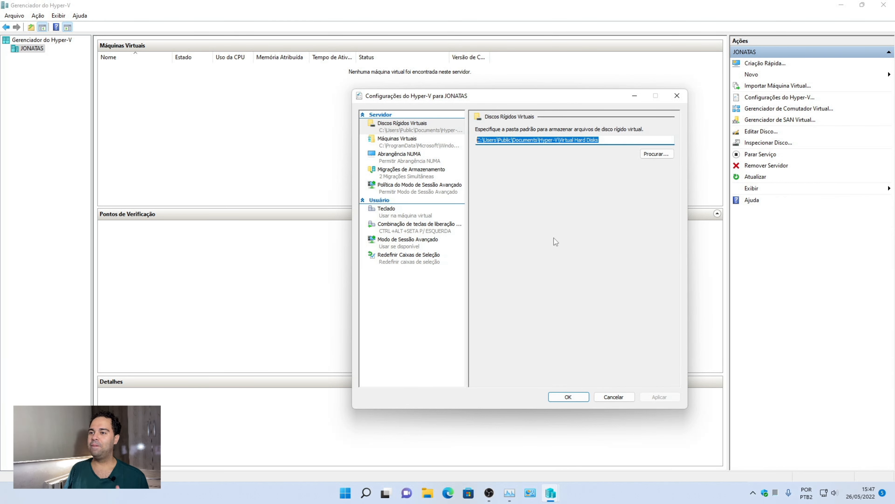
Step: Switch to File Explorer and compare drives B:, C:, D: and E: as storage locations for virtual machines
left_click(427, 492)
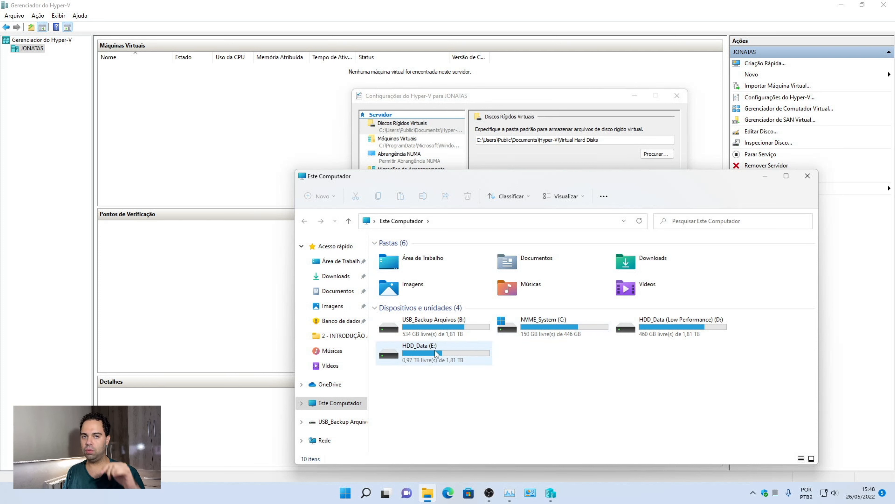
left_click(452, 323)
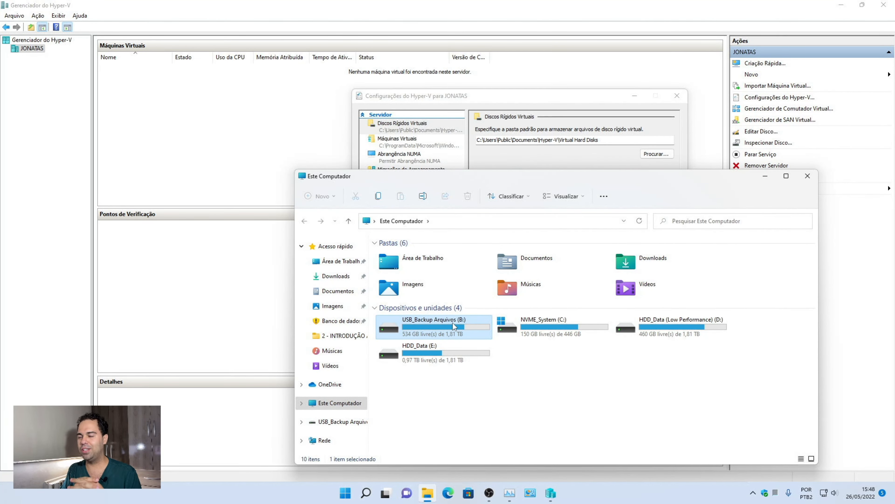
left_click(561, 333)
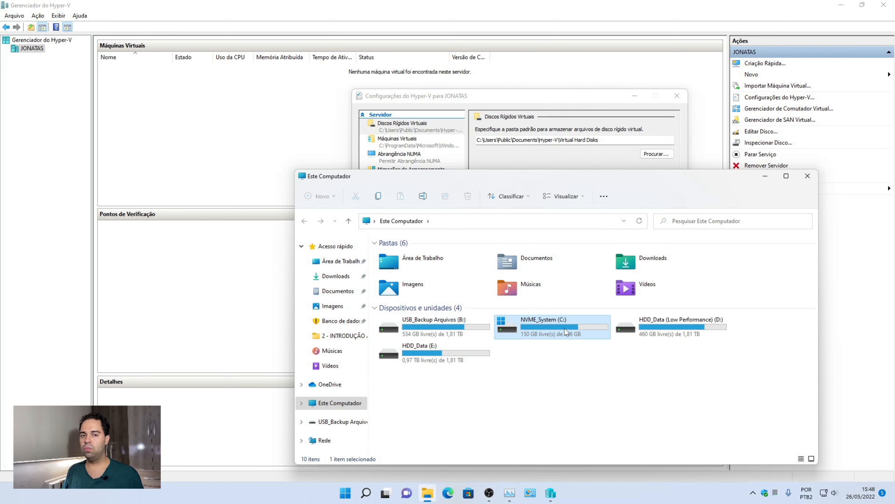
mouse_move(565, 331)
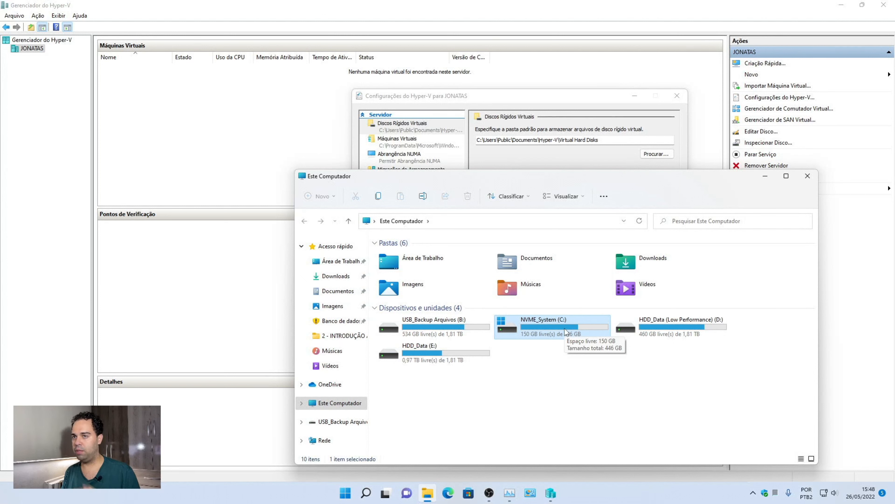
left_click(681, 320)
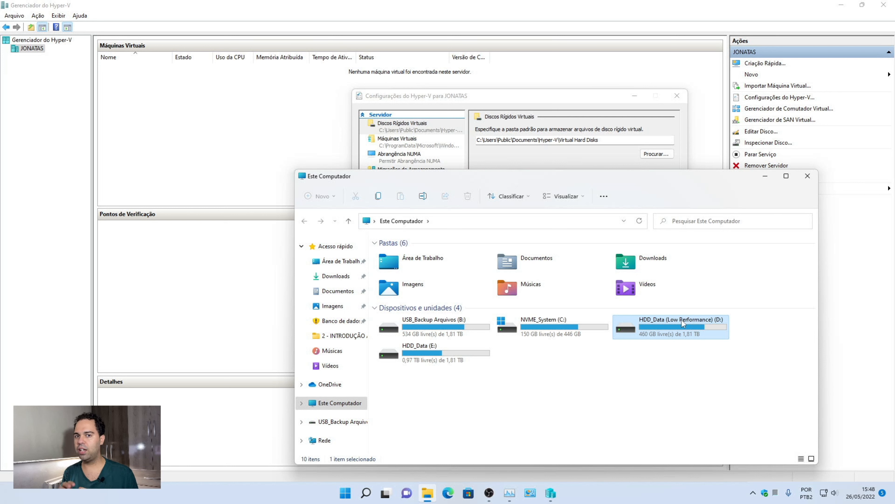
left_click(436, 350)
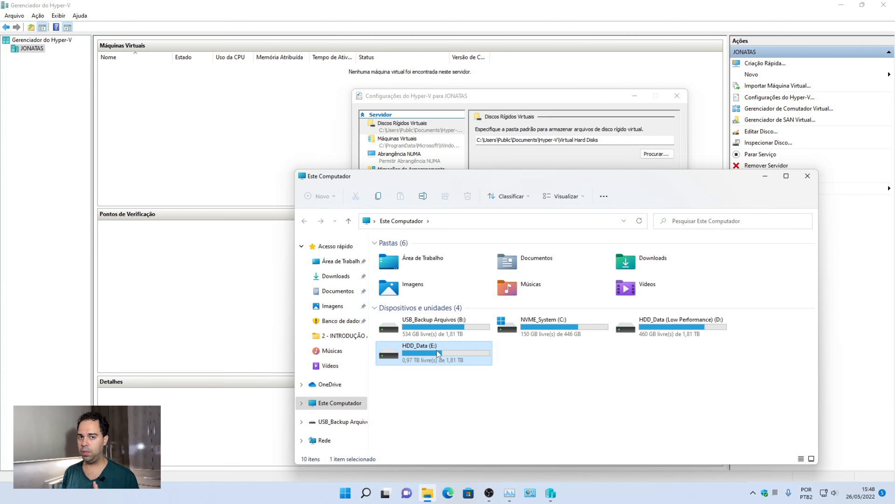
left_click(675, 327)
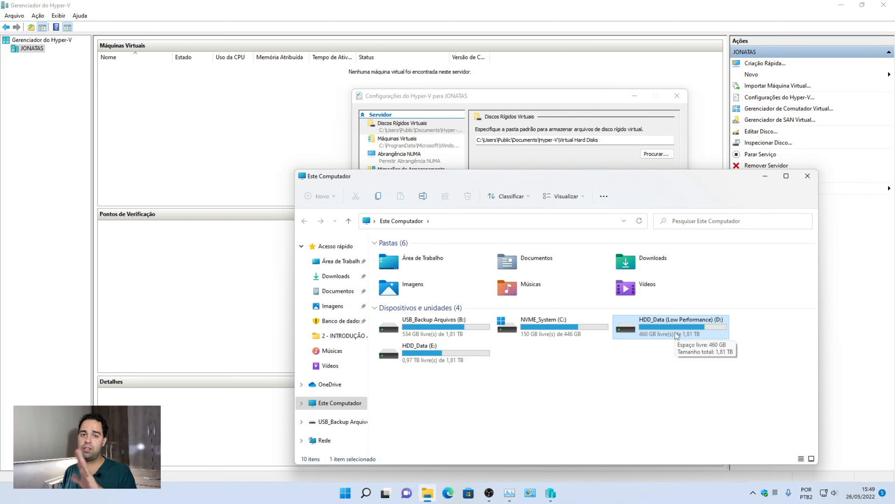
Step: Check the Hyper-v folders on drives D:, C: and E:, and return to the drive overview
double_click(675, 333)
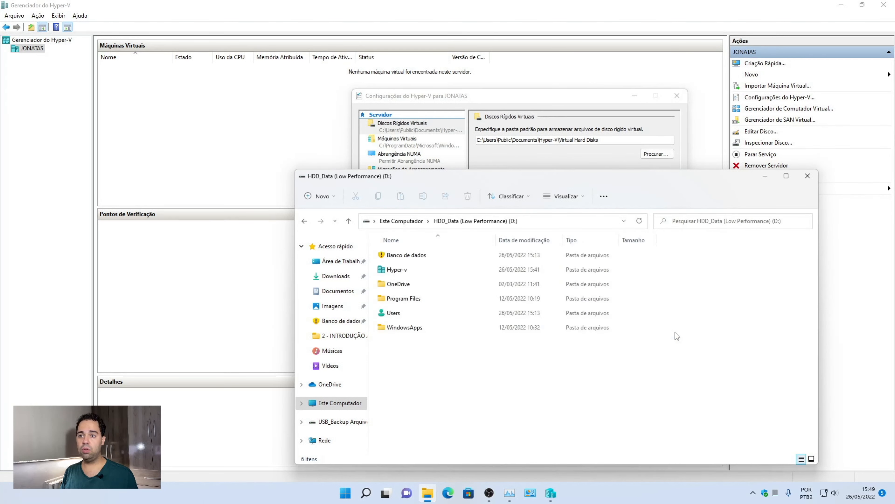
left_click(428, 274)
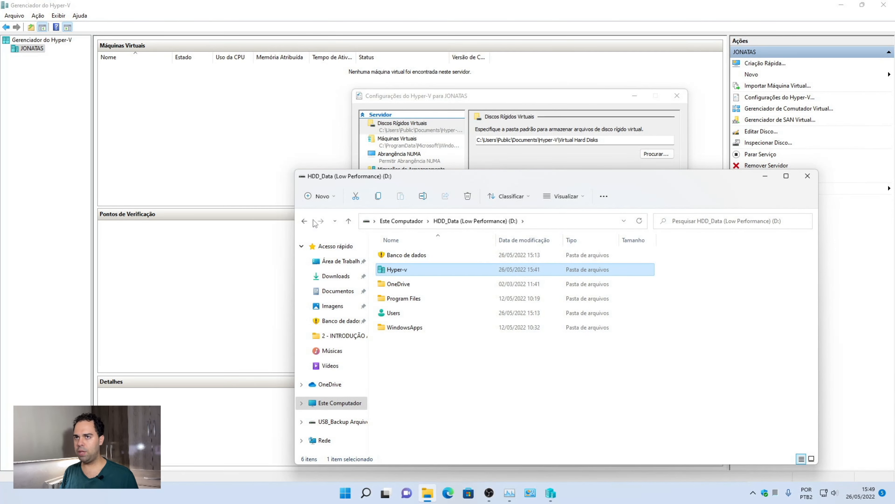
left_click(304, 225)
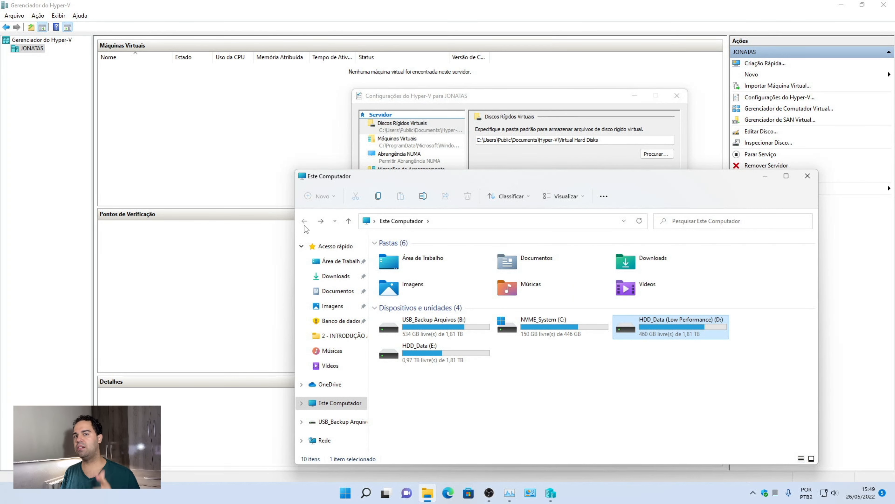
double_click(570, 334)
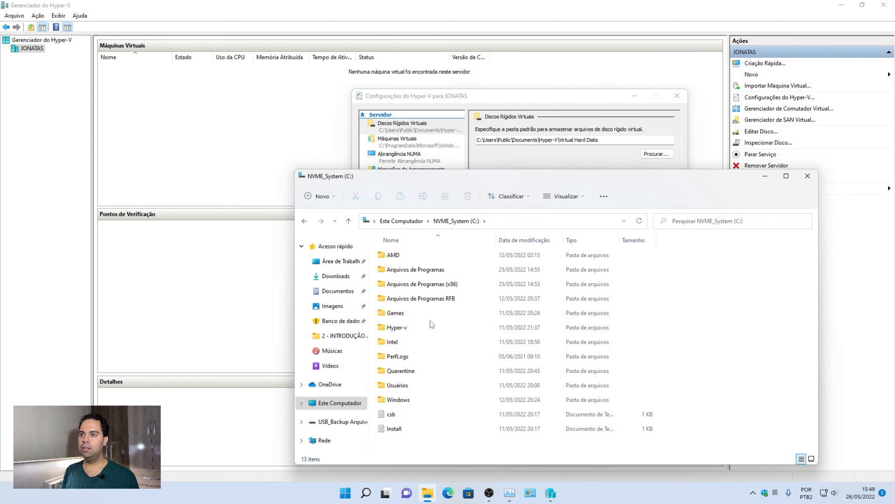
left_click(430, 327)
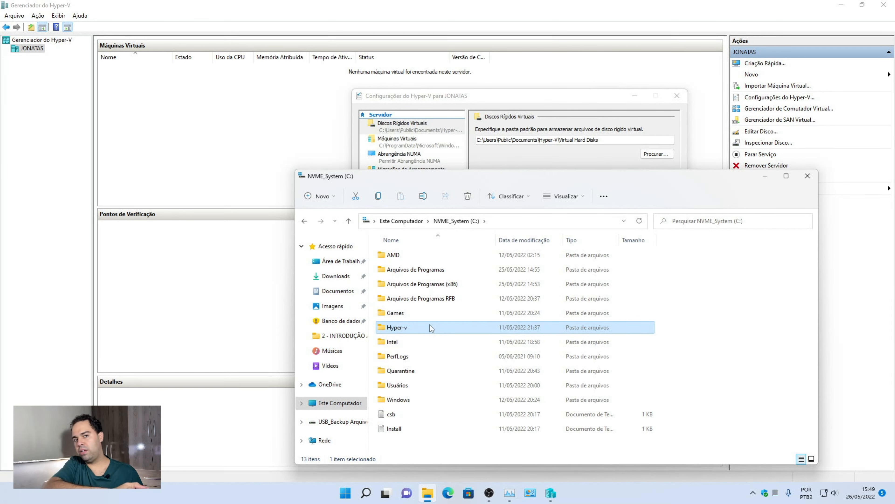
left_click(398, 221)
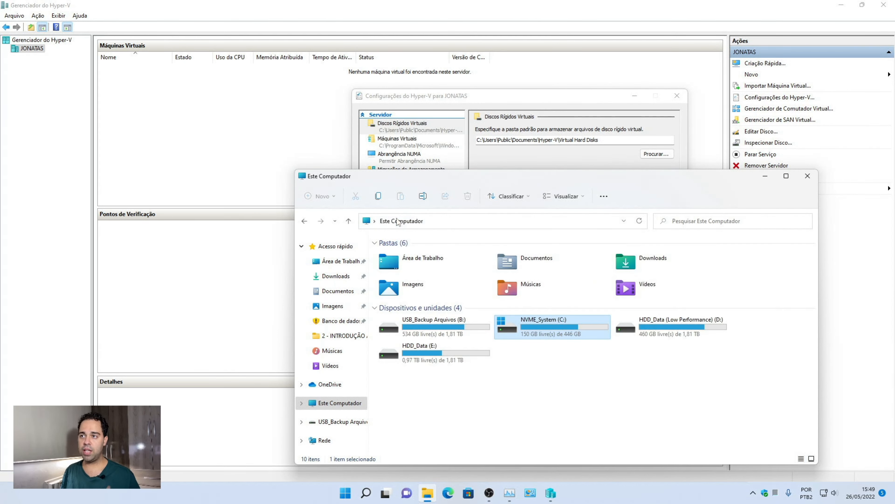
double_click(445, 359)
double_click(408, 284)
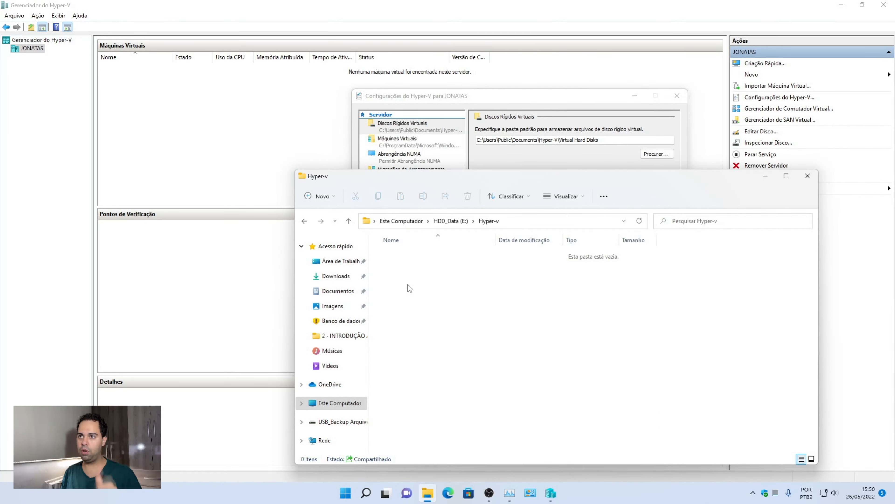
left_click(335, 406)
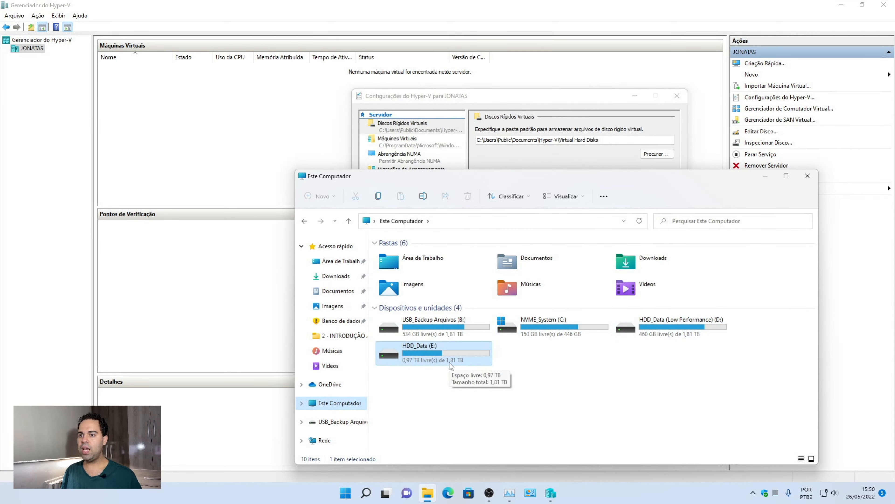
Step: Open the Hyper-v folder on drive E: and copy its path
double_click(409, 363)
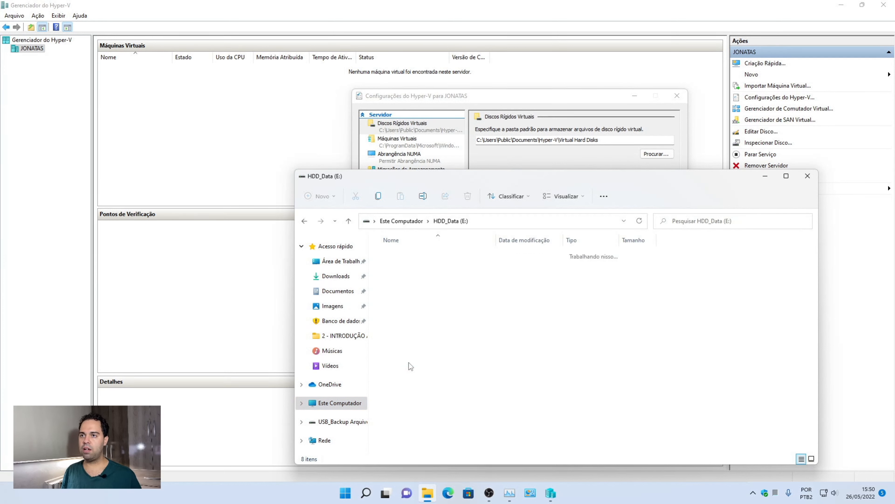
double_click(445, 286)
left_click(535, 220)
key("ctrl+c")
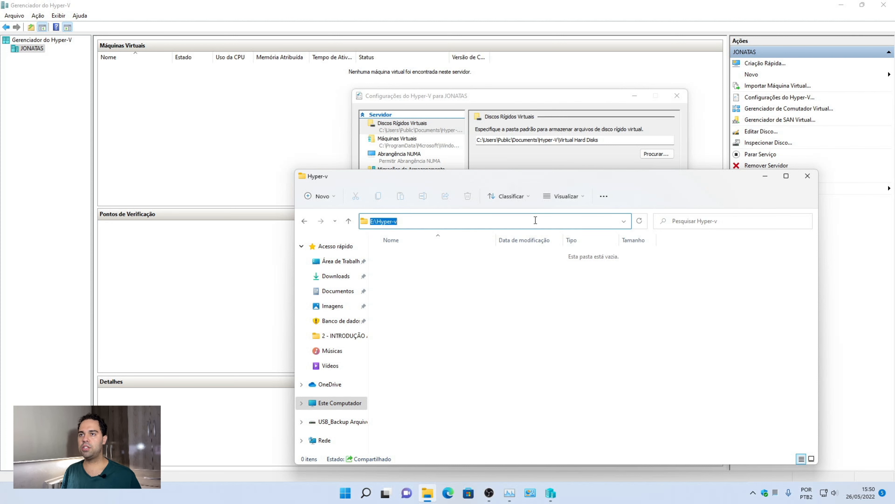
Step: Back in the Hyper-V settings, set the default virtual hard disk folder to E:\Hyper-v and apply it
left_click(543, 98)
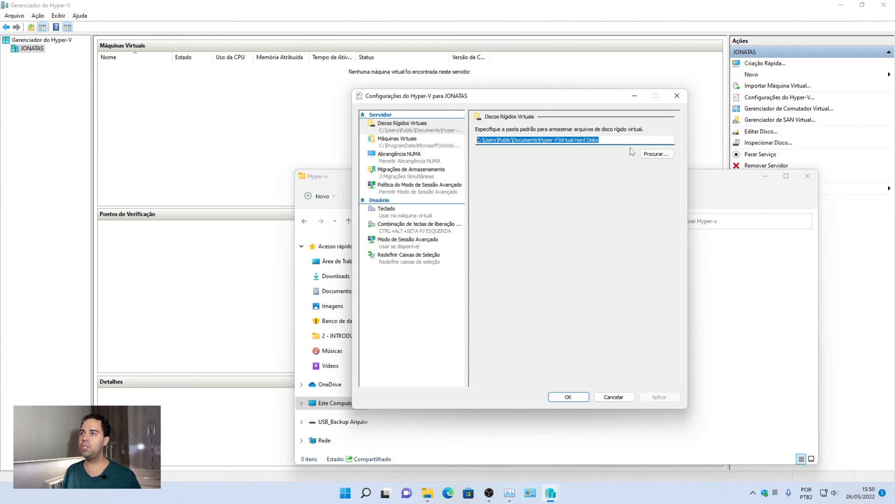
key("ctrl+v")
left_click(659, 397)
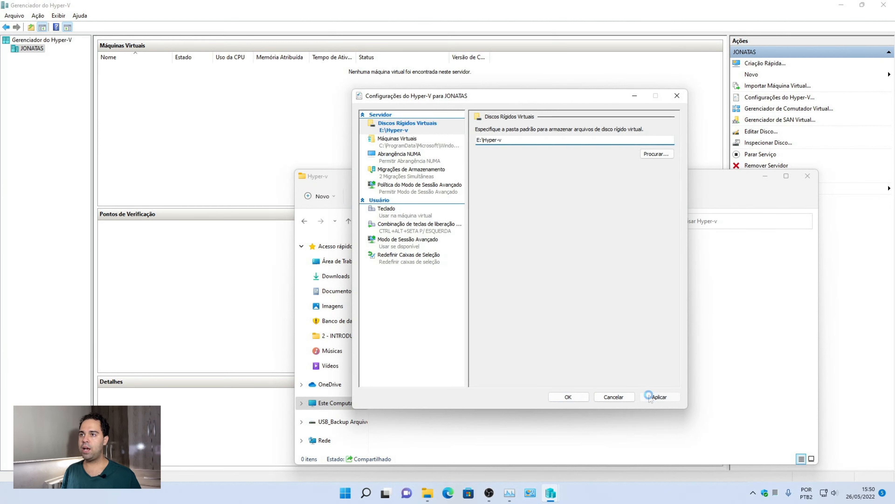
Step: Set the default folder for virtual machine configuration files to E:\Hyper-v and apply it
left_click(398, 141)
key("Tab")
key("ctrl+v")
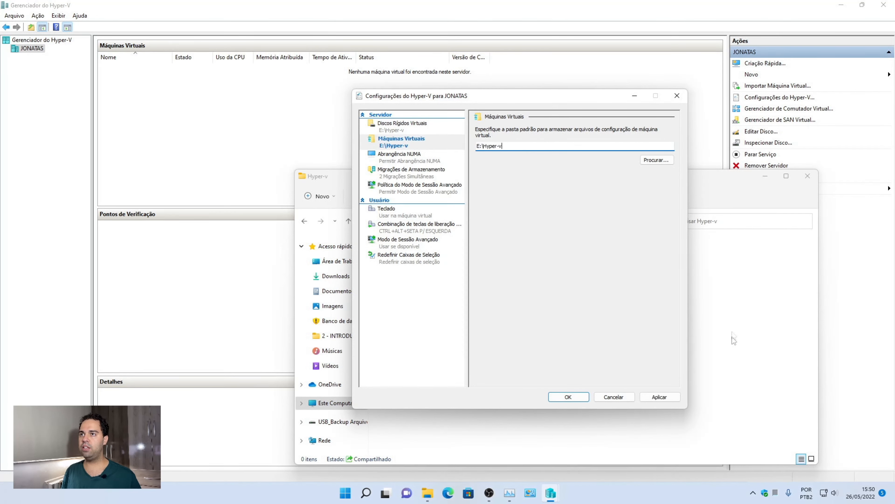
left_click(656, 400)
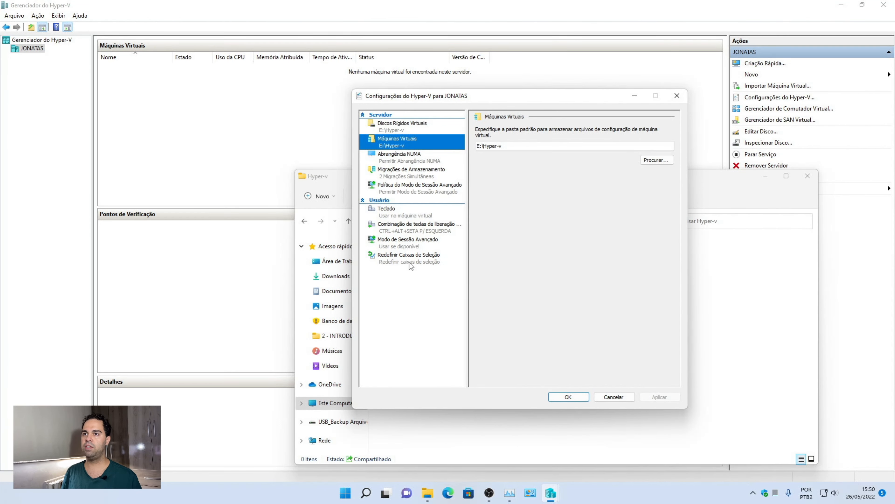
Step: Review the enhanced session mode, keyboard, release key combination, enhanced session policy and storage migration settings
left_click(404, 247)
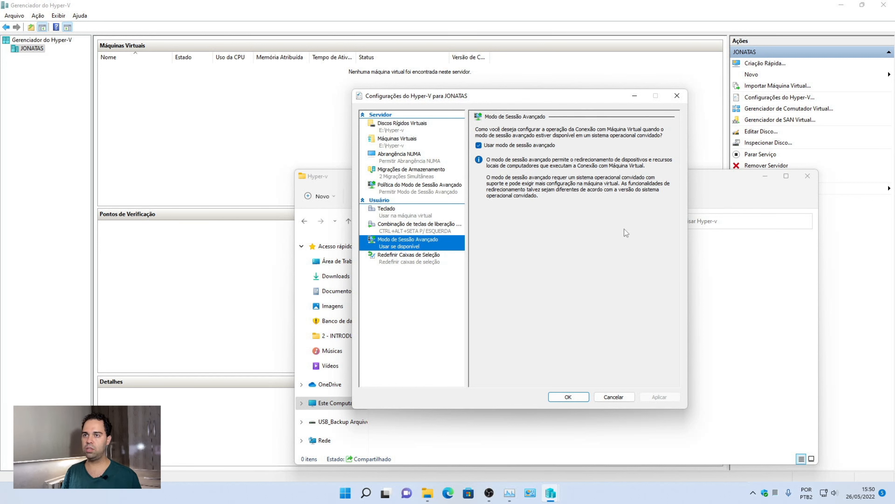
left_click(410, 208)
left_click(404, 228)
left_click(399, 192)
left_click(403, 175)
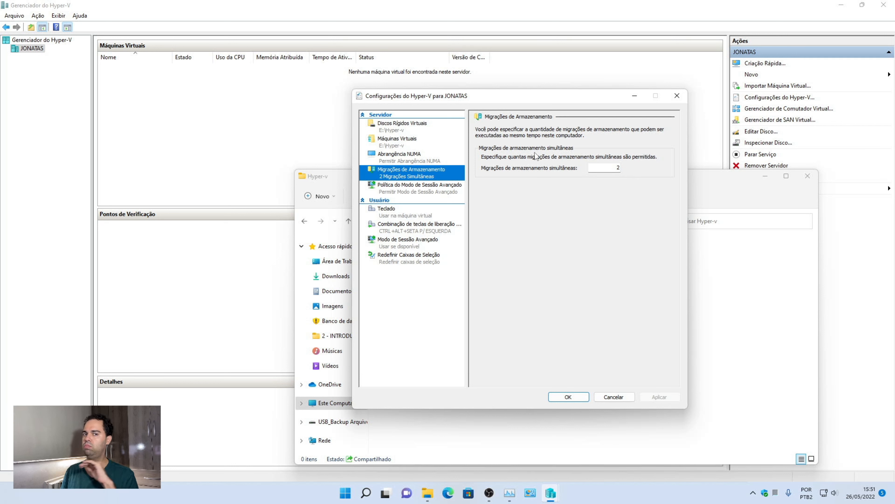
Step: Recheck the folders set for virtual hard disks and virtual machines
left_click(421, 141)
left_click(406, 125)
left_click(403, 142)
left_click(407, 129)
left_click(404, 145)
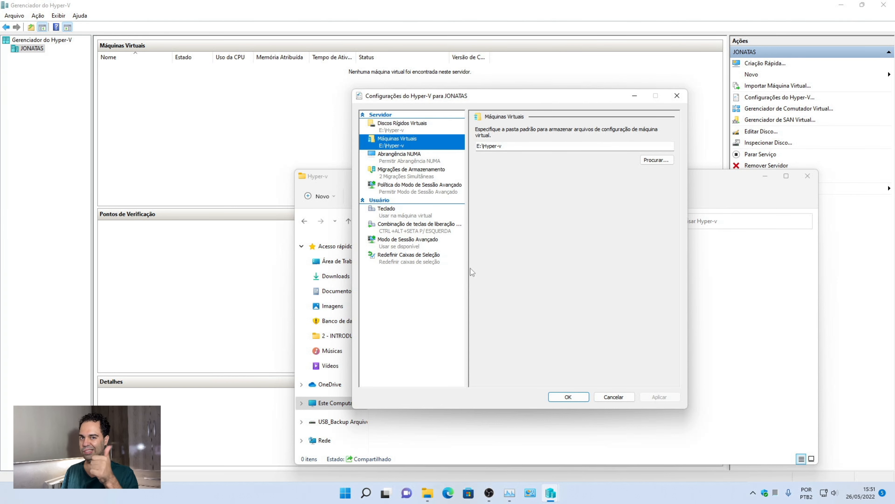
Step: Confirm the Hyper-V settings, then open the Virtual Switch Manager and view the properties of the Default Switch
left_click(577, 398)
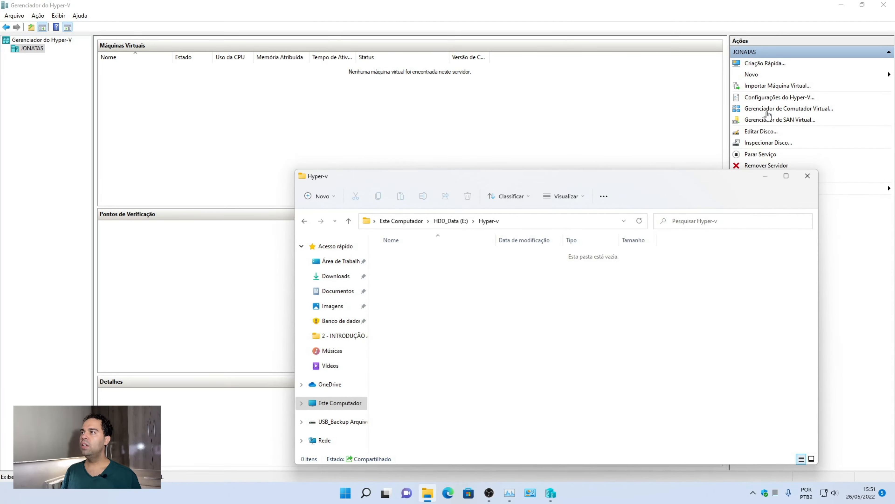
left_click(770, 109)
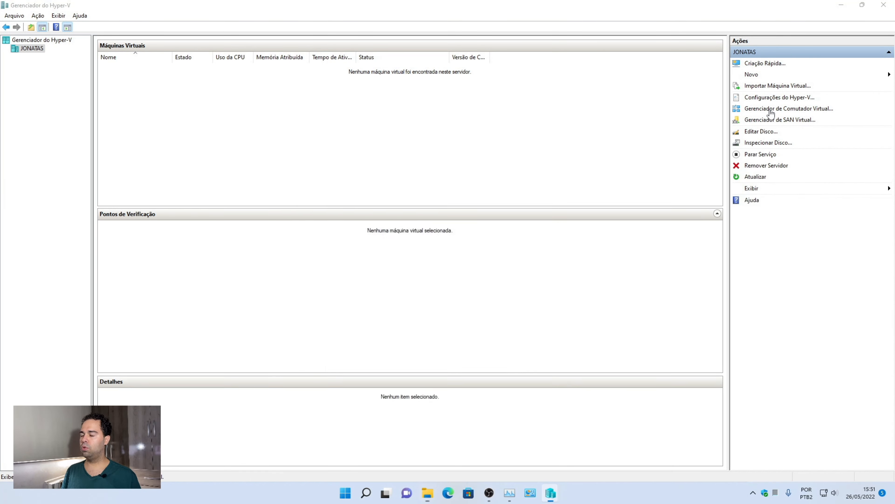
left_click_drag(403, 88, 603, 114)
left_click(554, 154)
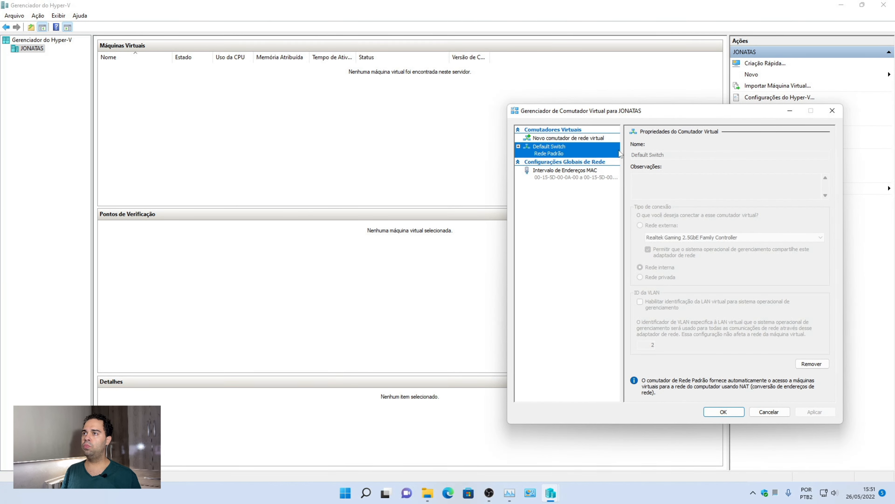
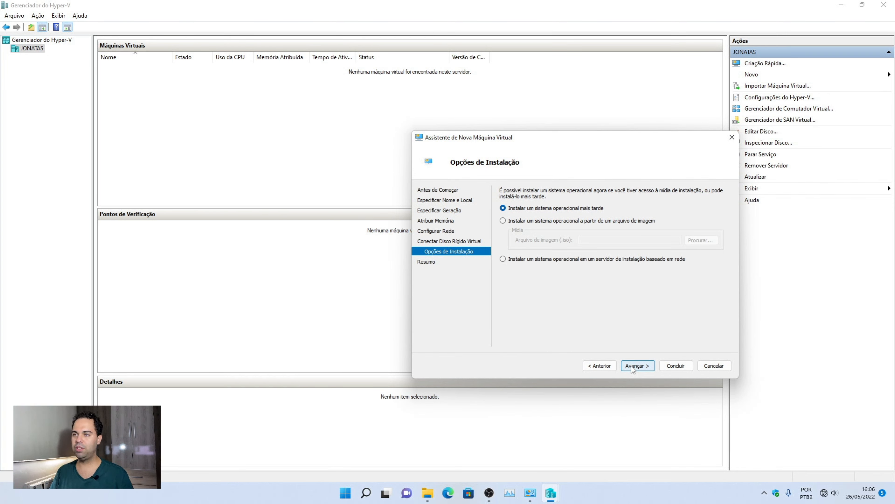
Step: Leave the operating system installation for later and finish creating the Template Windows virtual machine
left_click(631, 365)
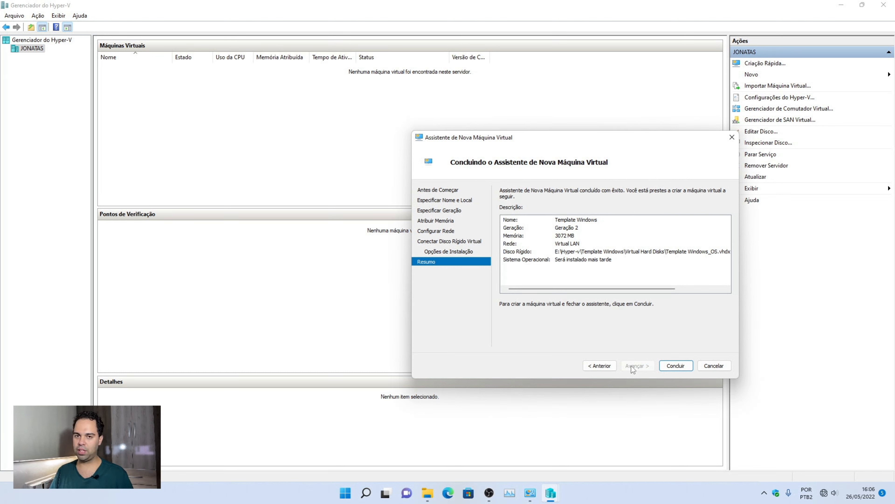
left_click(671, 365)
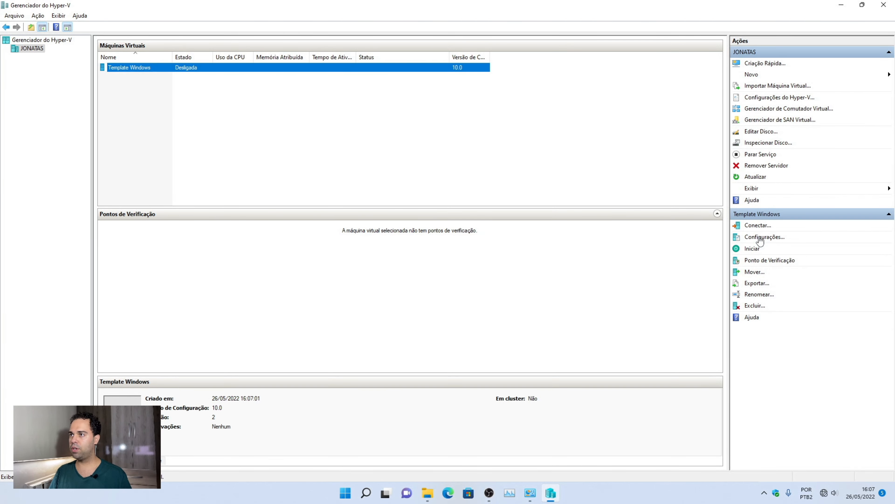
left_click(156, 91)
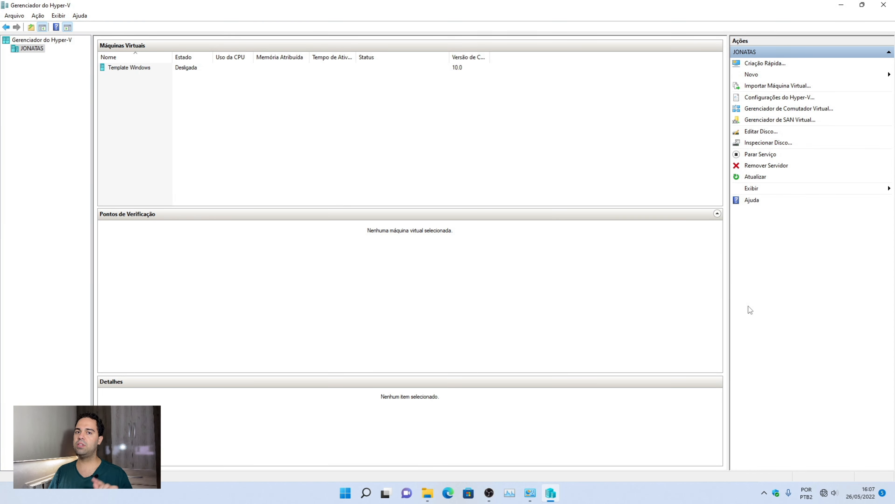
Step: Open the settings of the Template Windows virtual machine
left_click(136, 70)
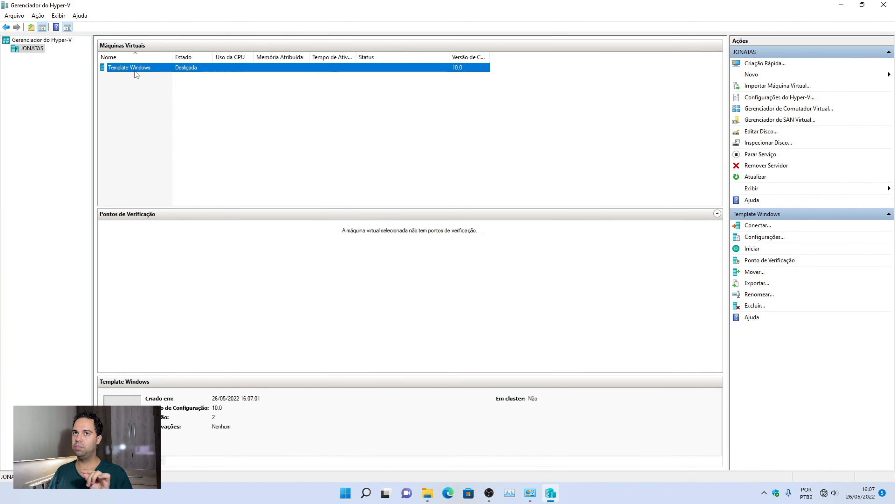
left_click(772, 239)
left_click_drag(367, 91, 609, 107)
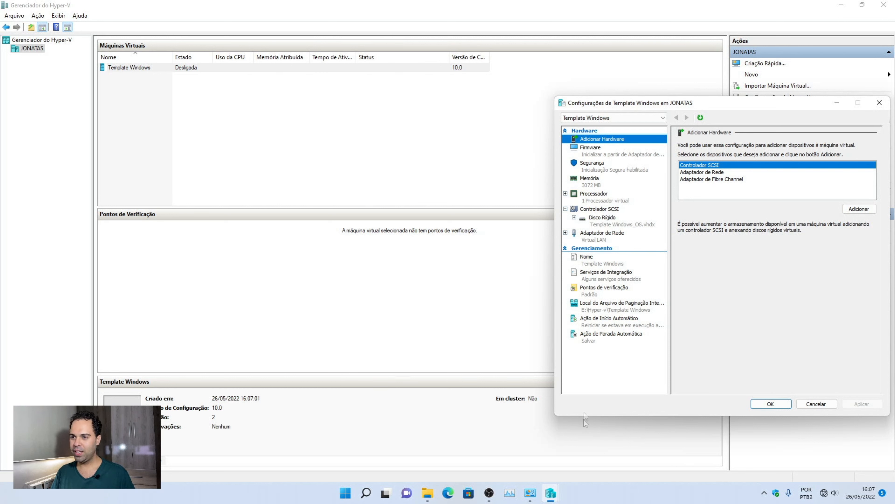
Step: Switch to Task Manager and examine the host's memory and CPU performance beside the virtual machine settings
left_click(509, 494)
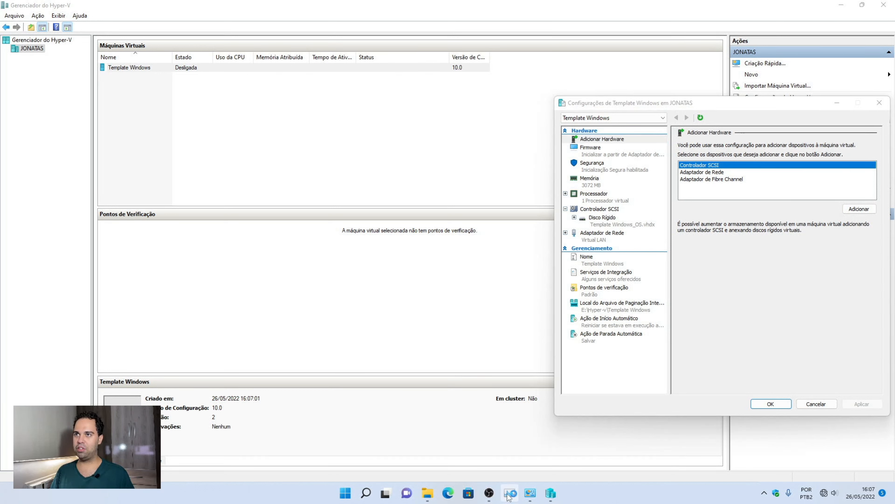
mouse_move(498, 487)
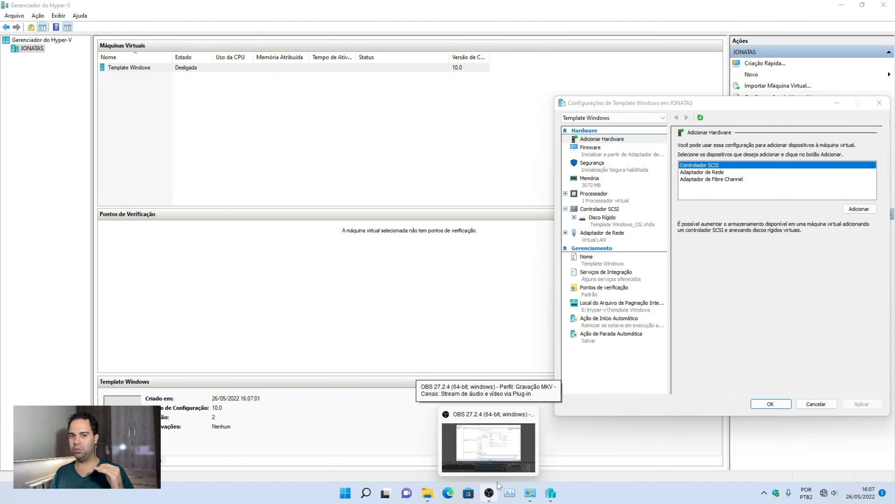
left_click(514, 498)
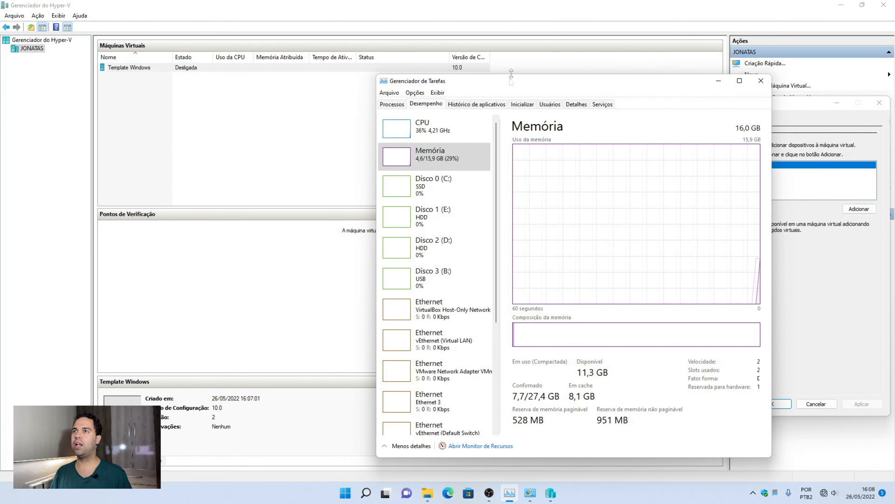
left_click_drag(516, 83, 263, 76)
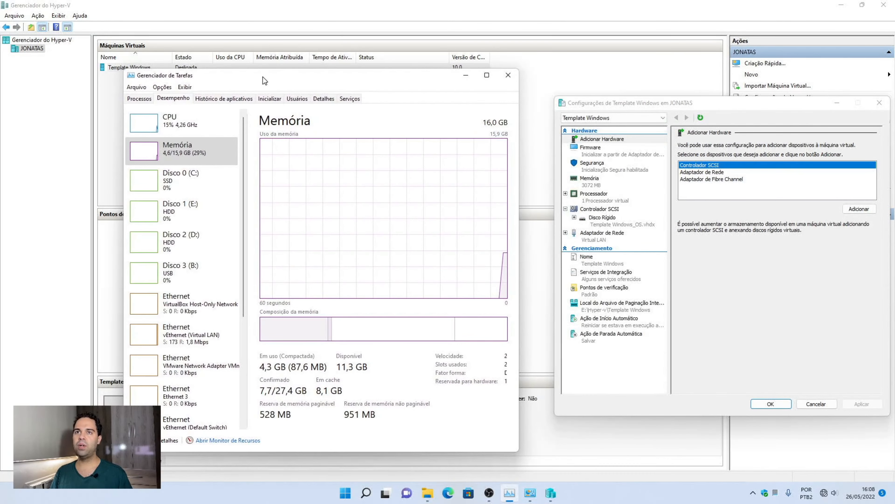
left_click(173, 130)
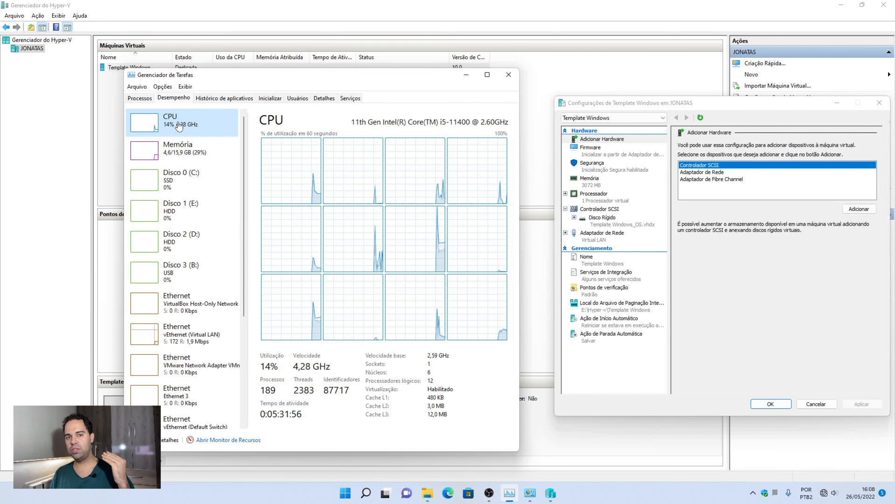
left_click(176, 150)
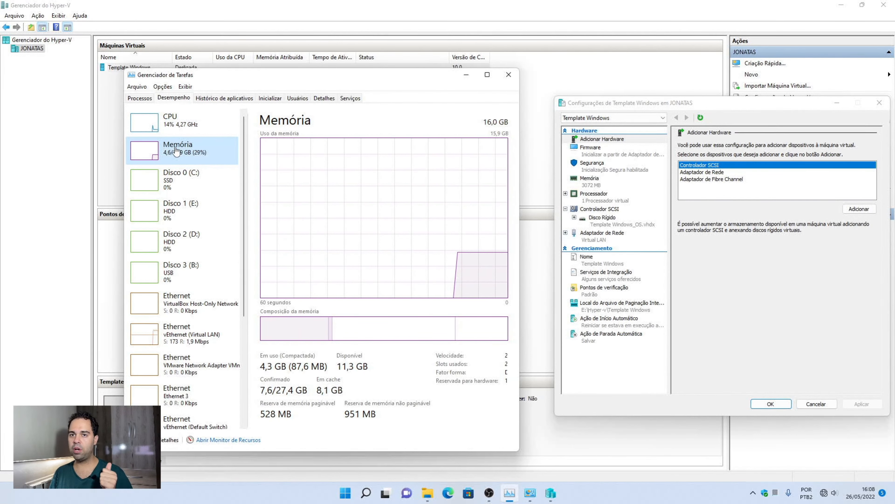
left_click(173, 122)
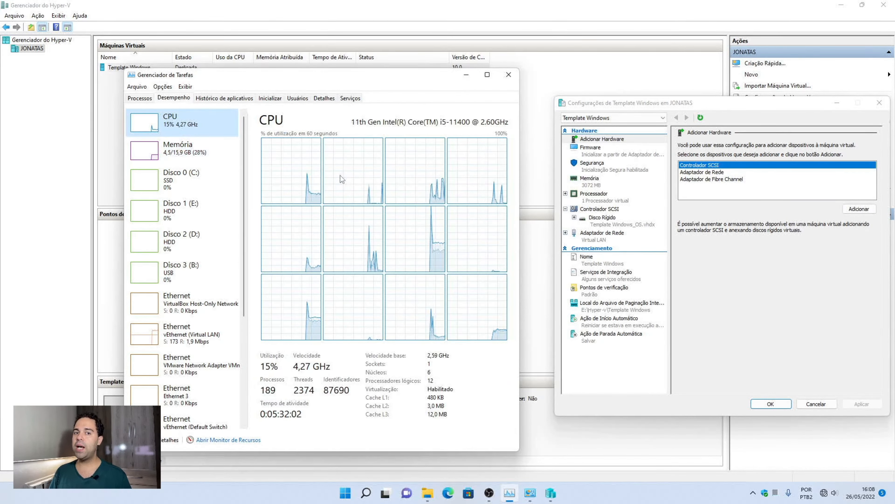
Step: Assign 6 virtual processors to the Template Windows virtual machine, apply the change and close Task Manager
left_click(599, 200)
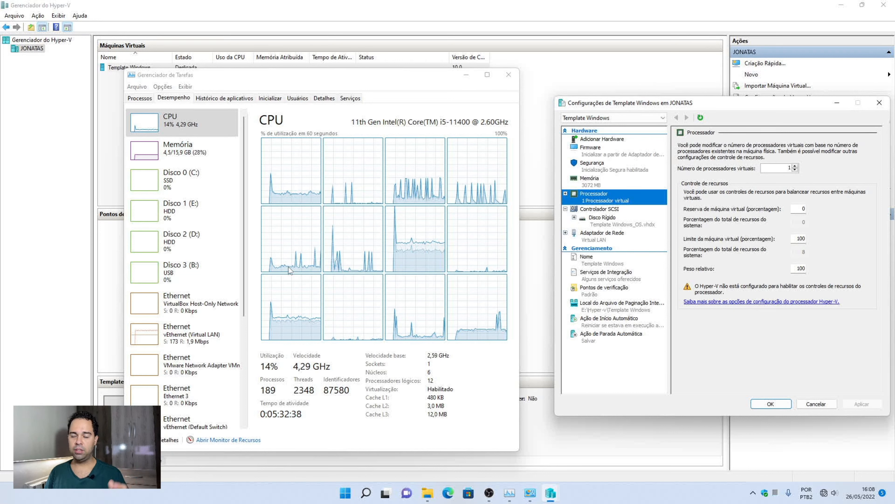
left_click(422, 377)
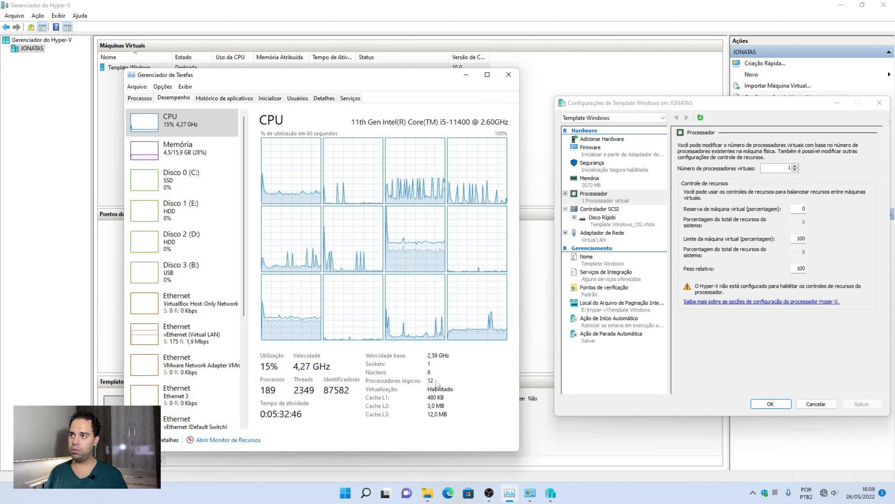
left_click(796, 166)
left_click(796, 166)
left_click(796, 166)
left_click(795, 166)
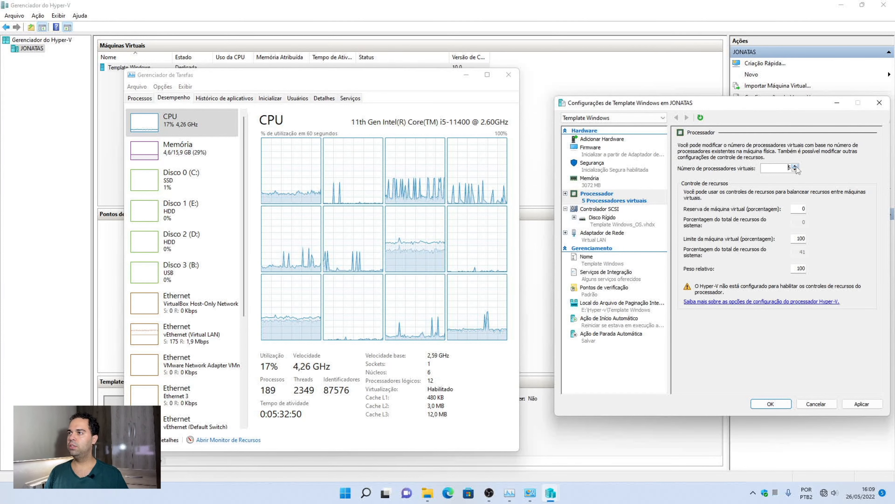
left_click(795, 166)
left_click(795, 169)
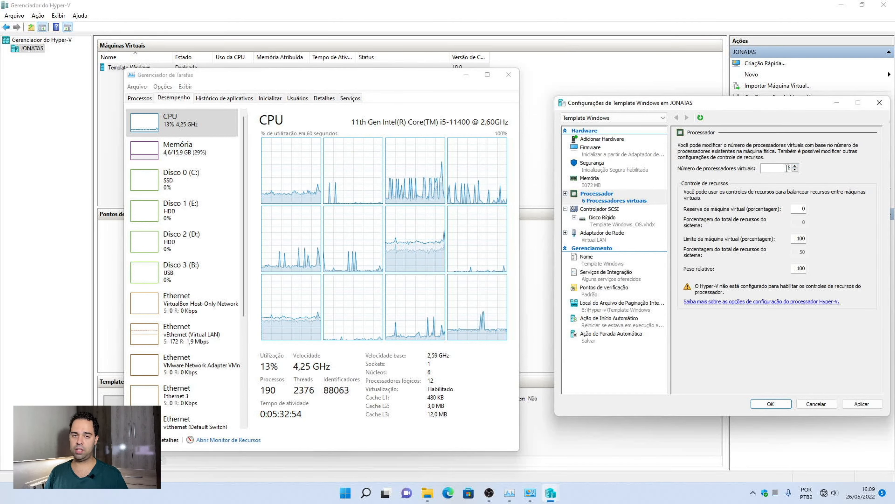
left_click(370, 206)
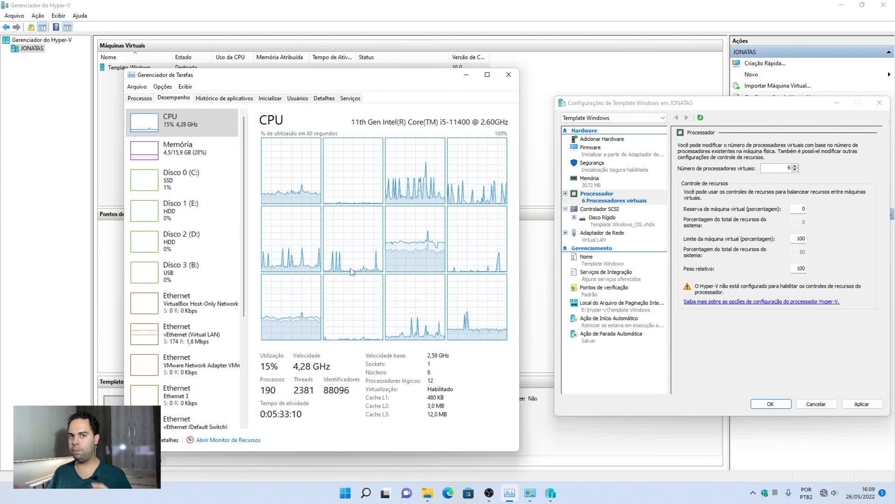
left_click(861, 404)
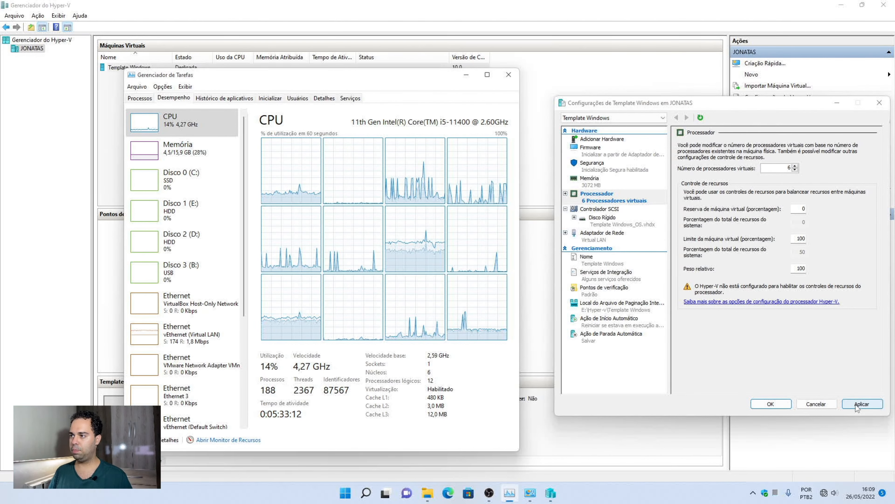
left_click(509, 75)
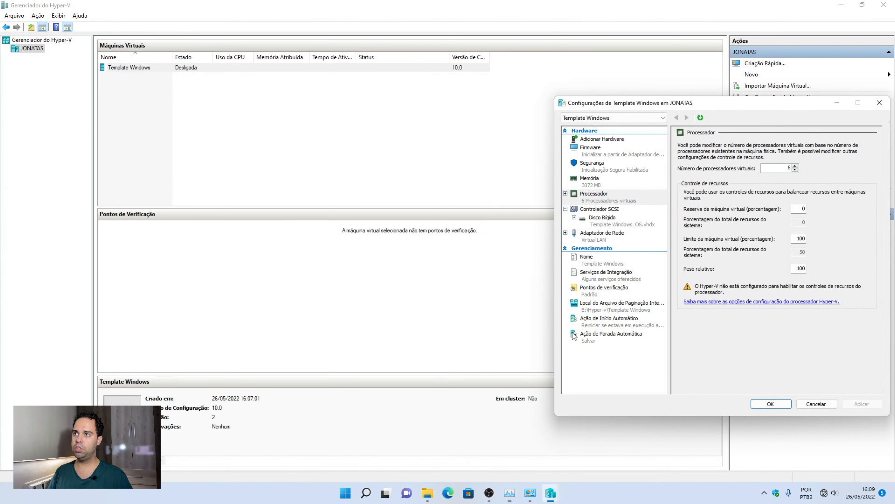
Step: Set the virtual machine's RAM to 4096 MB, enable dynamic memory with a maximum of 4096 MB, and apply it
left_click(602, 182)
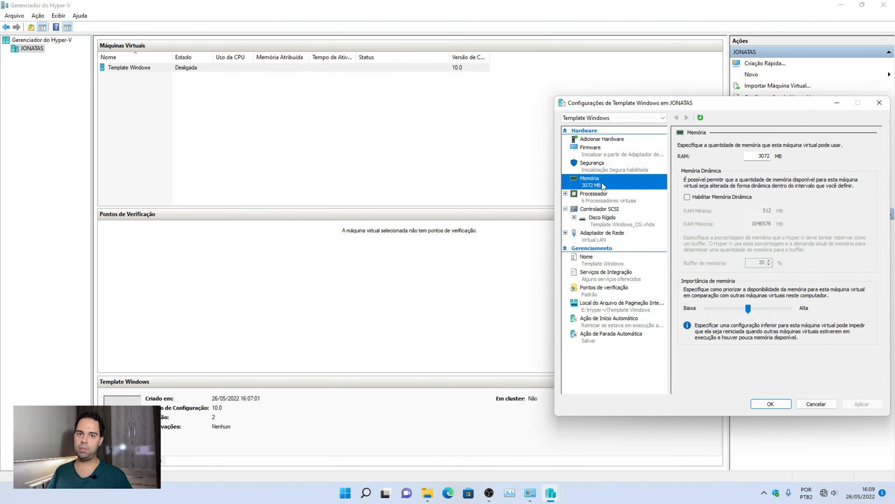
left_click_drag(696, 106, 549, 121)
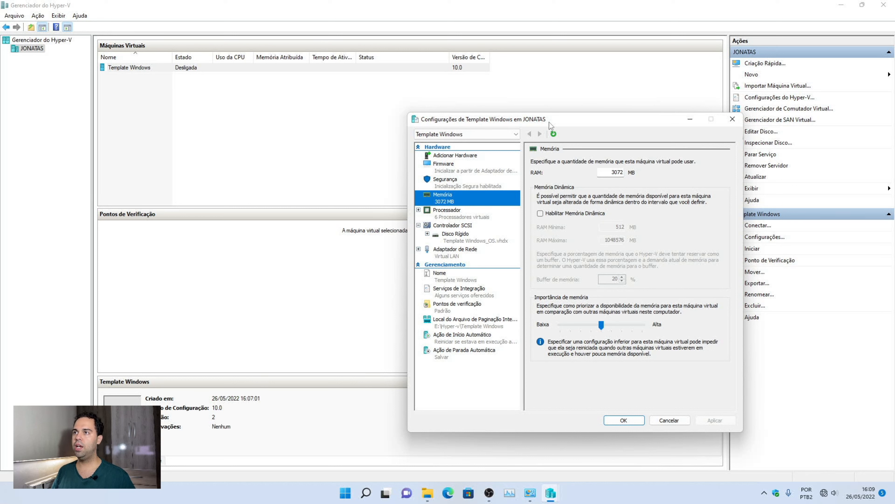
double_click(613, 173)
type("4096")
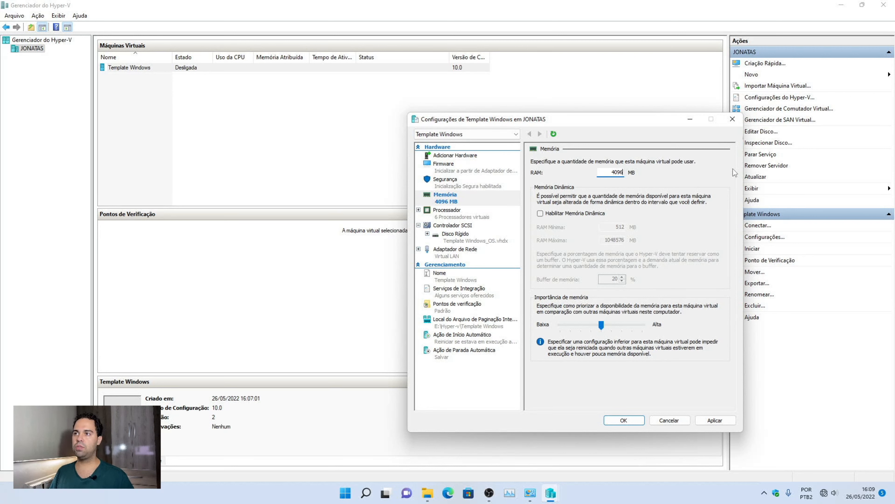
left_click(590, 213)
double_click(602, 240)
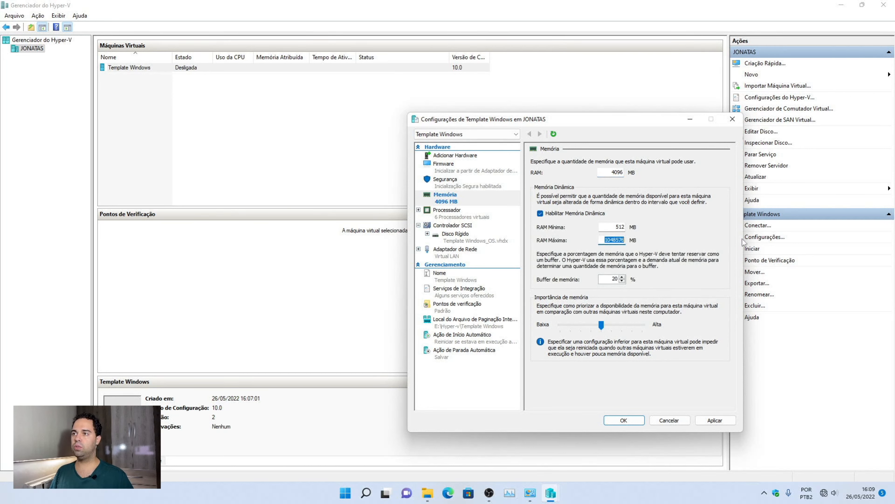
type("4096")
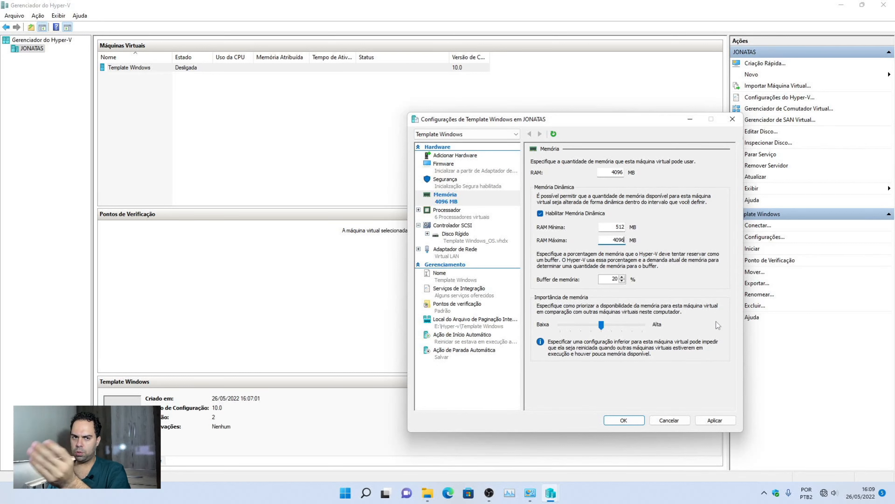
left_click(712, 420)
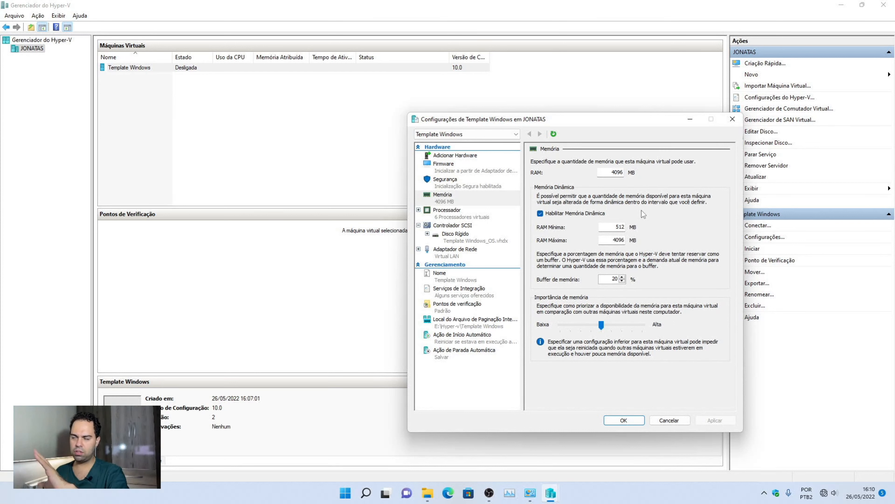
Step: Set the network adapter's virtual switch to Não conectado and apply it
left_click(467, 251)
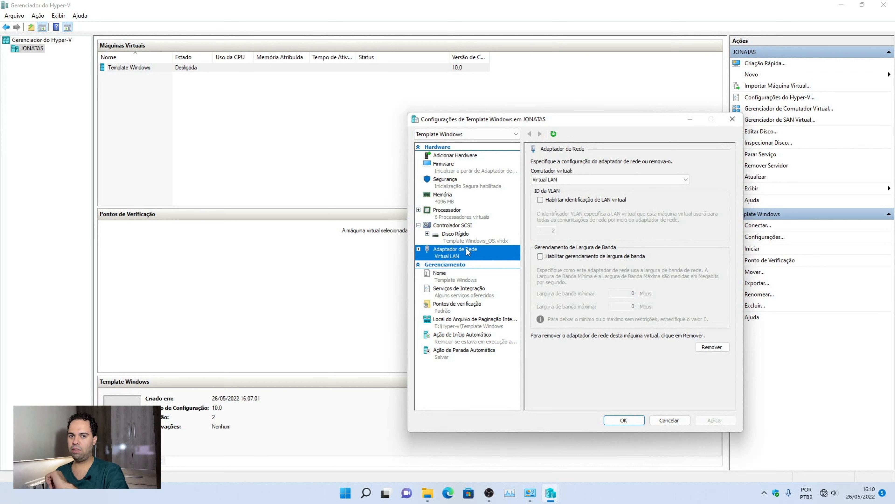
left_click(593, 176)
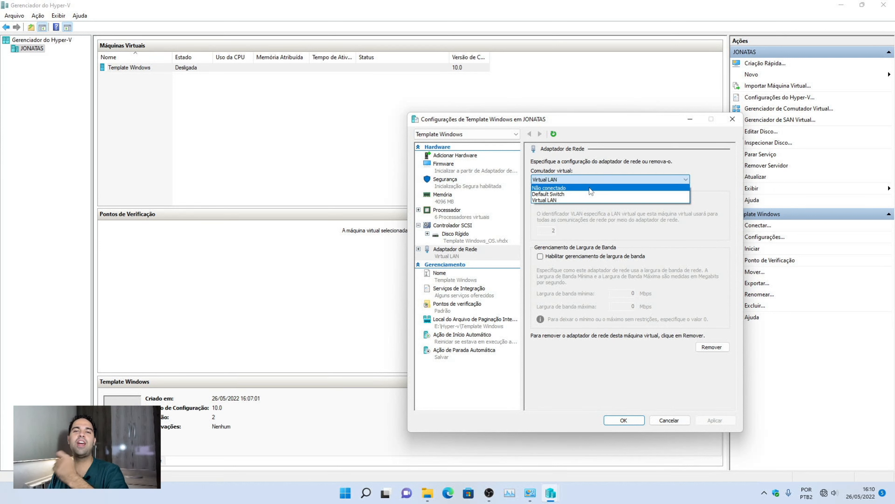
left_click(589, 187)
left_click(710, 420)
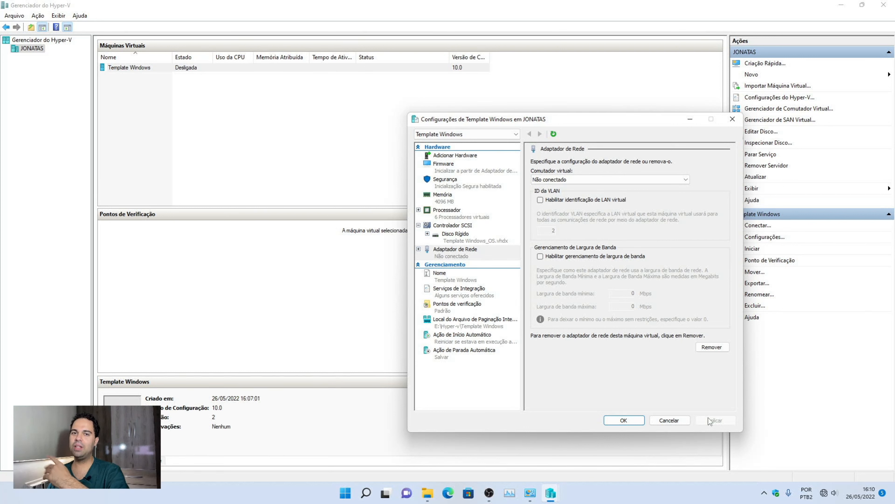
Step: Connect the network adapter to the Virtual LAN switch and apply the change
left_click(676, 180)
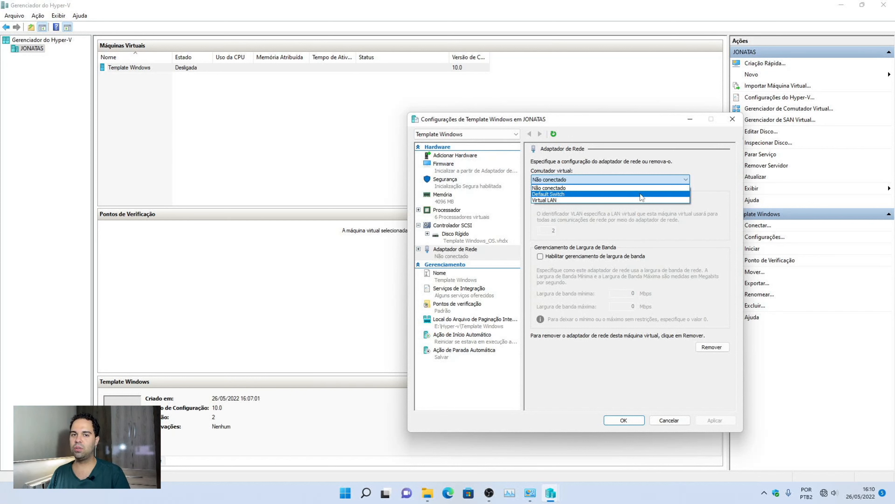
left_click(614, 200)
left_click(715, 424)
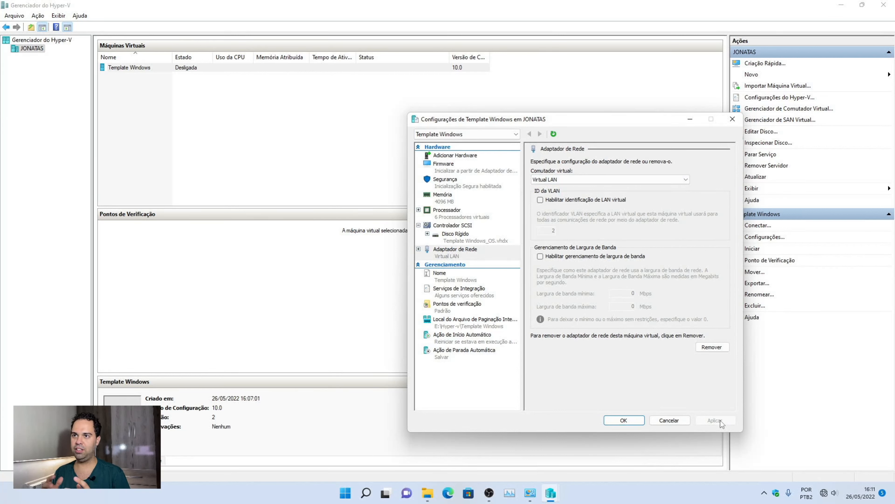
Step: Set the Template Windows virtual machine's RAM to 3072 MB, disable dynamic memory, apply the change and close the settings
left_click(469, 237)
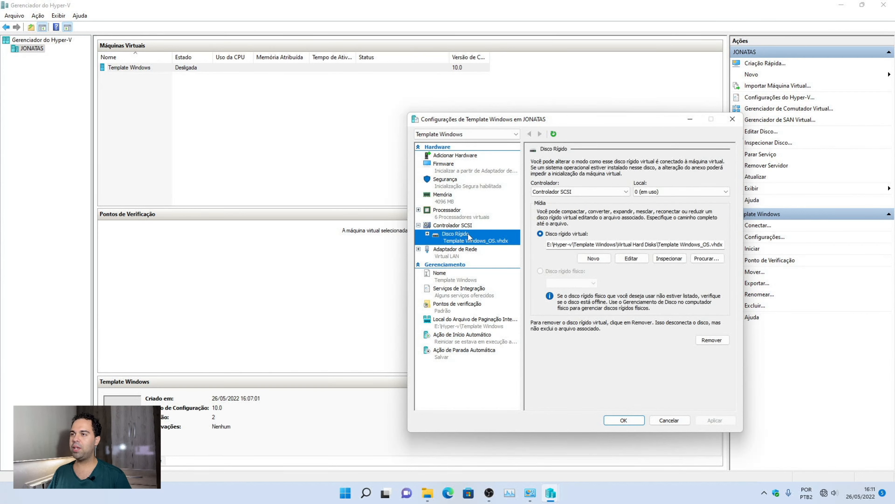
left_click(465, 200)
double_click(620, 172)
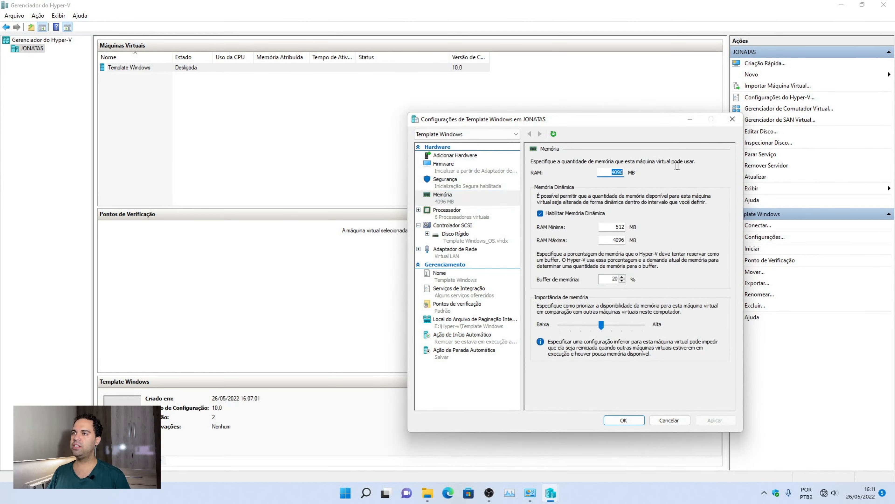
type("3070")
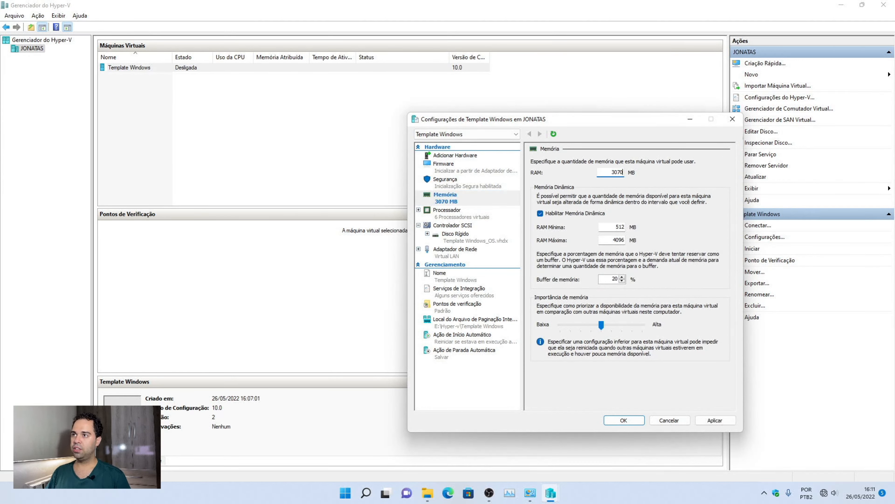
key("BackSpace")
type("2")
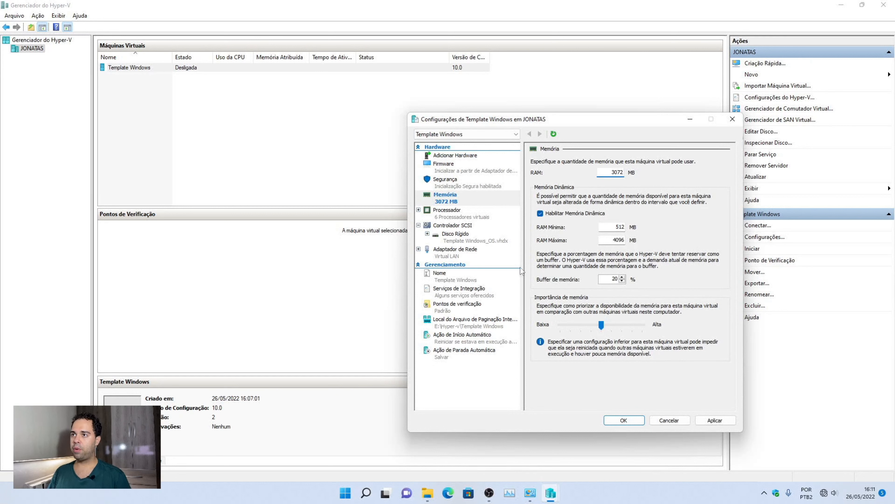
left_click(557, 214)
left_click(723, 419)
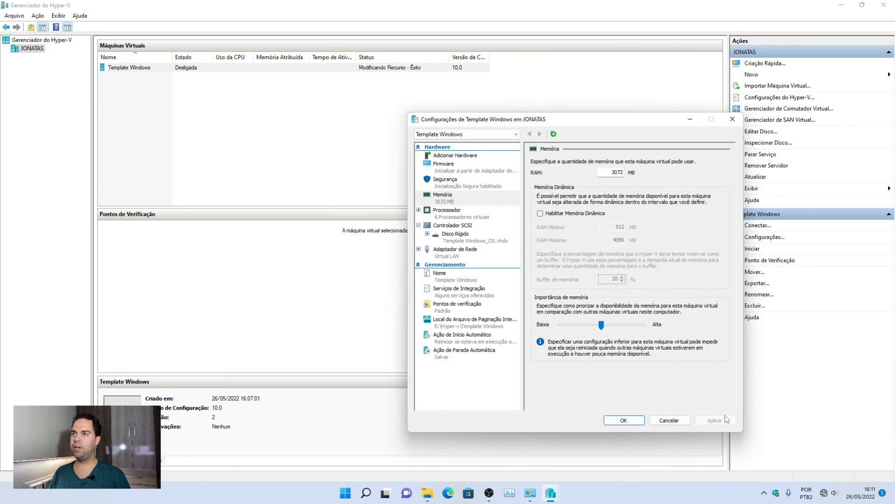
left_click(624, 424)
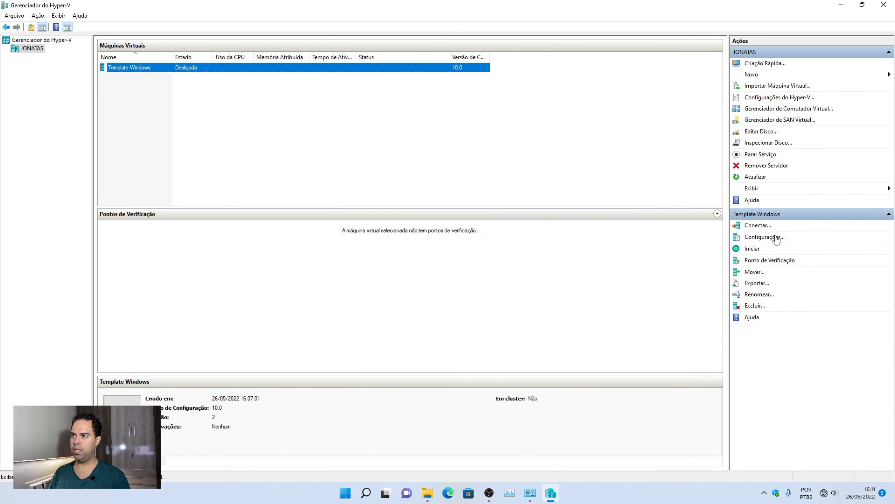
Step: Add a second SCSI controller to the Template Windows virtual machine, apply it, and attach a DVD drive to that controller
left_click(764, 237)
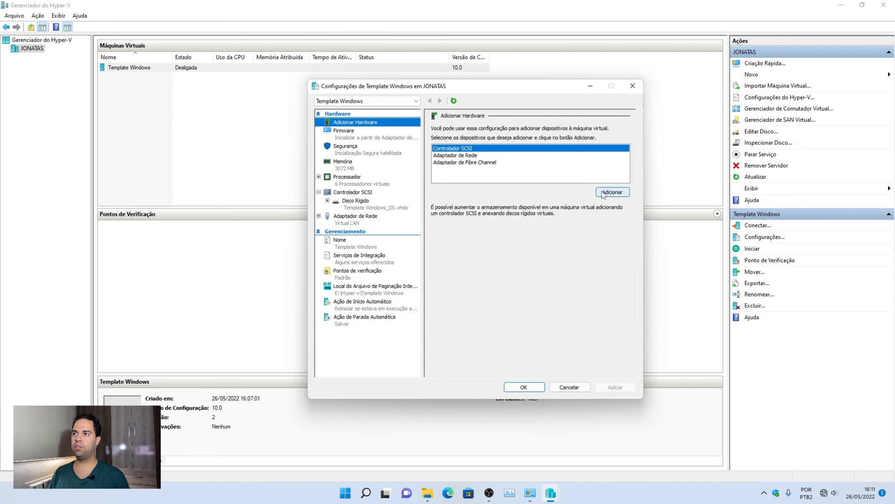
left_click(612, 192)
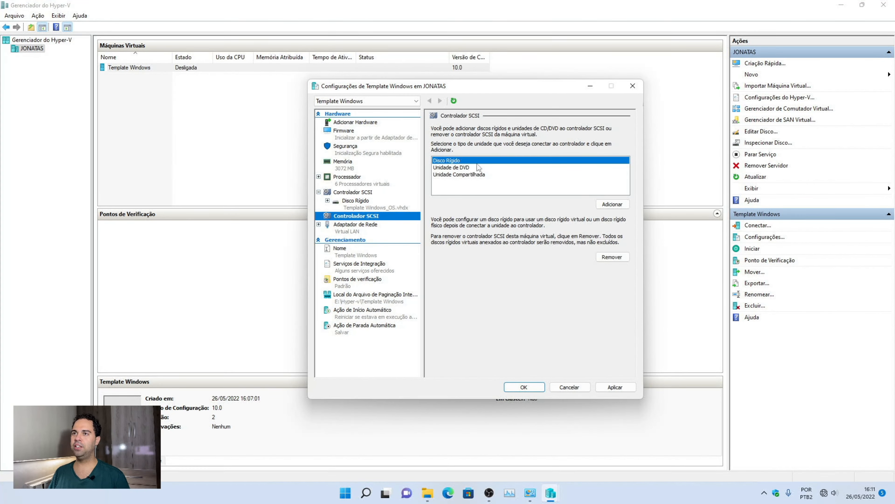
left_click(459, 169)
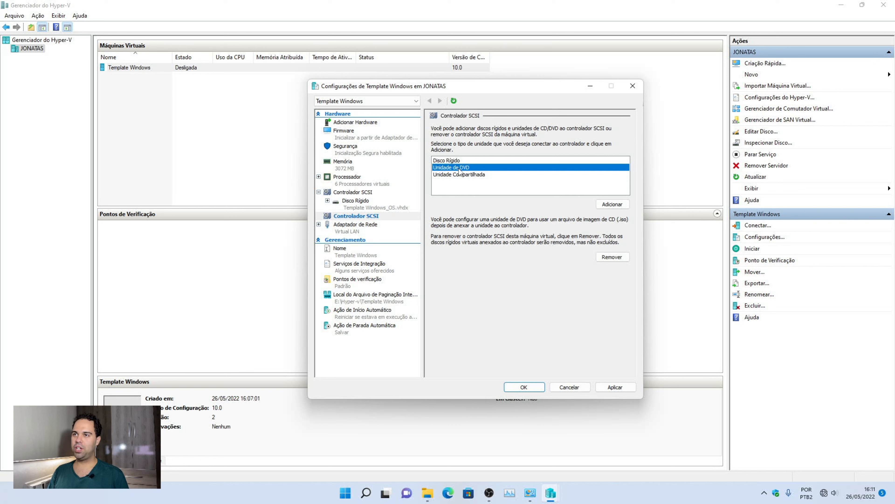
left_click(622, 386)
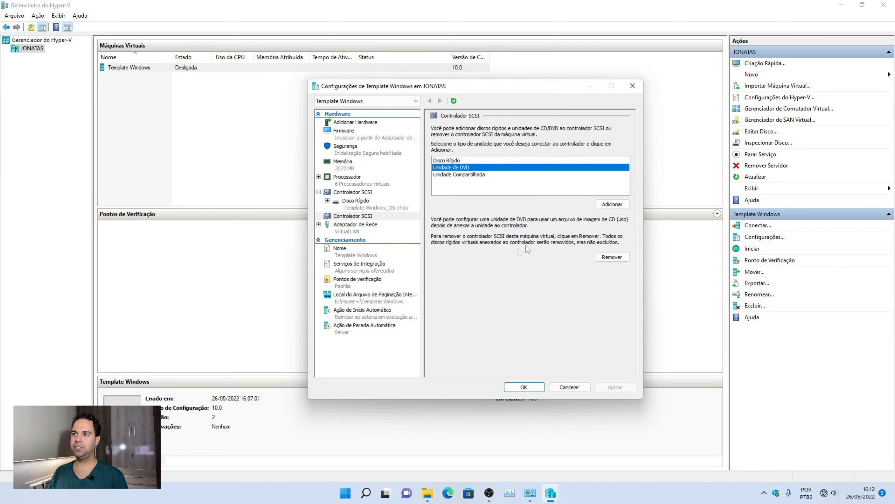
left_click(612, 204)
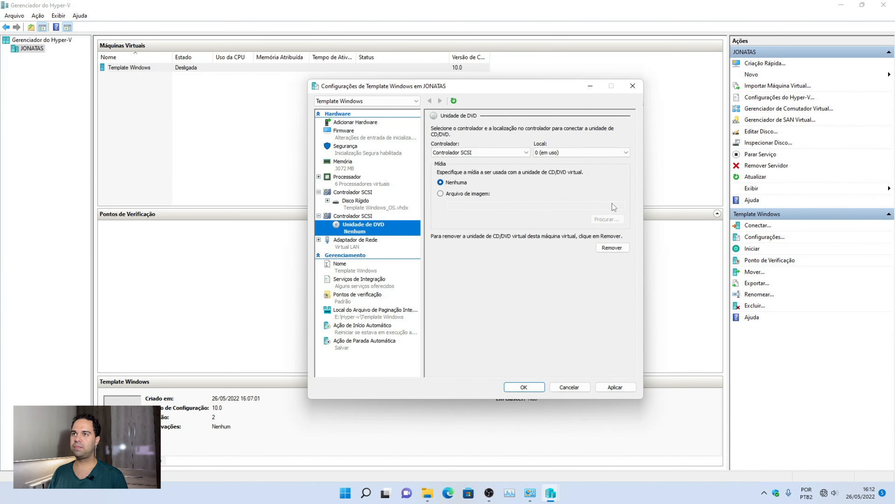
Step: Set the DVD drive to use an image file and browse to D:\Banco de dados\Sistemas Operacionais\Windows
left_click(486, 194)
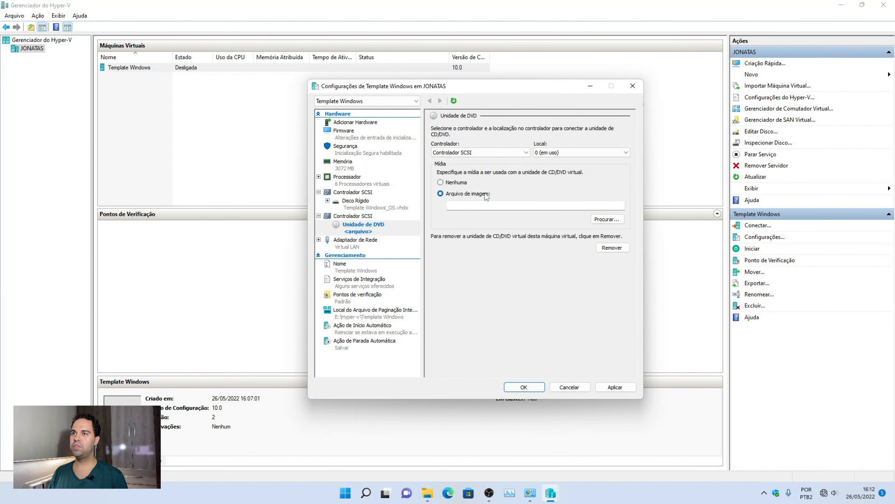
left_click(608, 219)
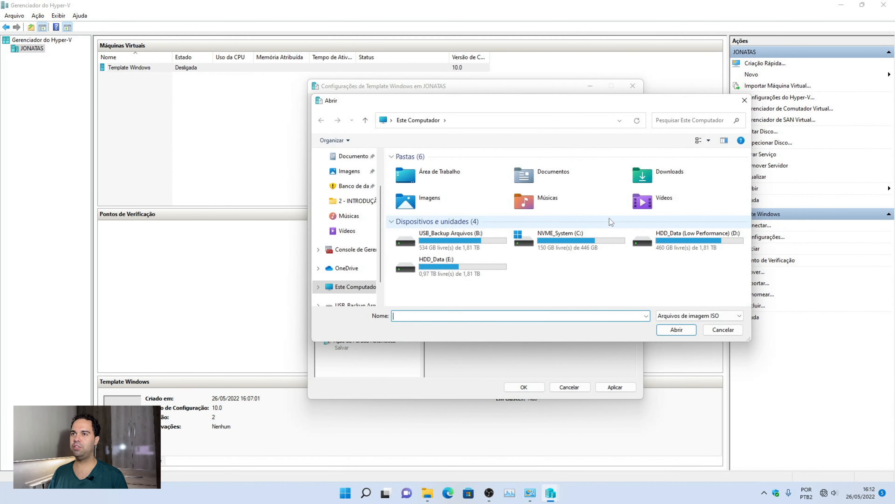
double_click(663, 236)
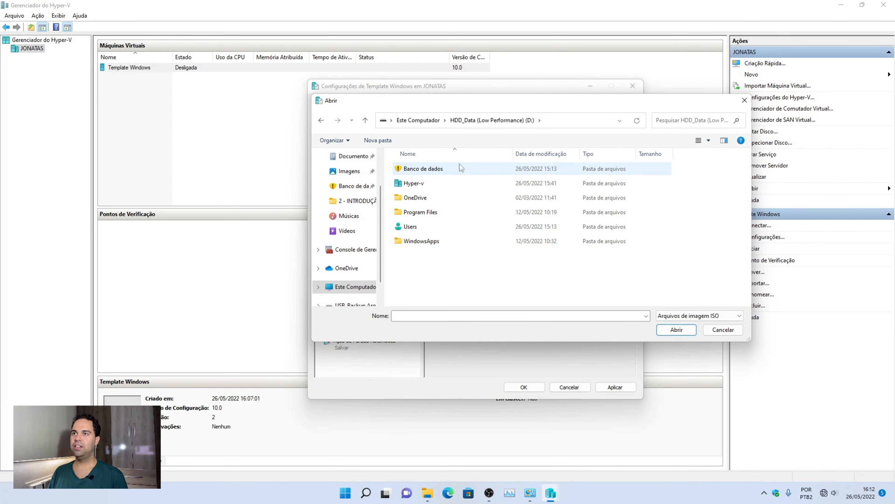
double_click(448, 168)
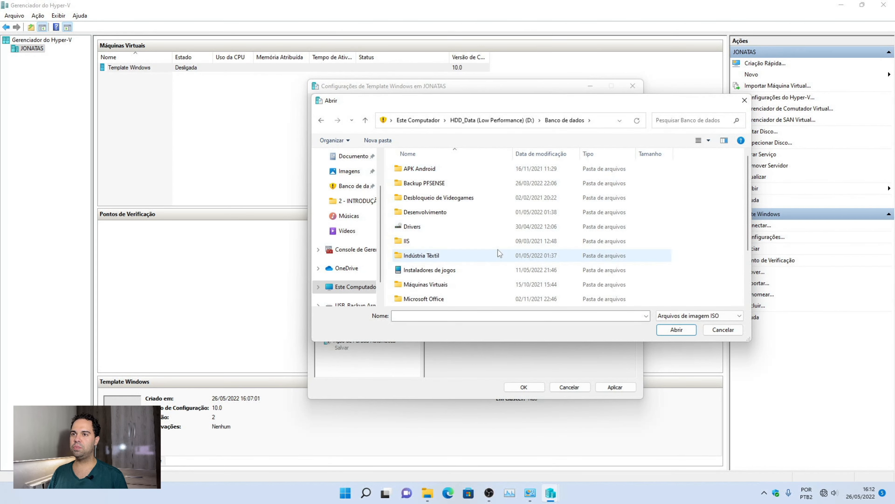
scroll(500, 254, "down", 1)
scroll(493, 261, "down", 1)
double_click(473, 270)
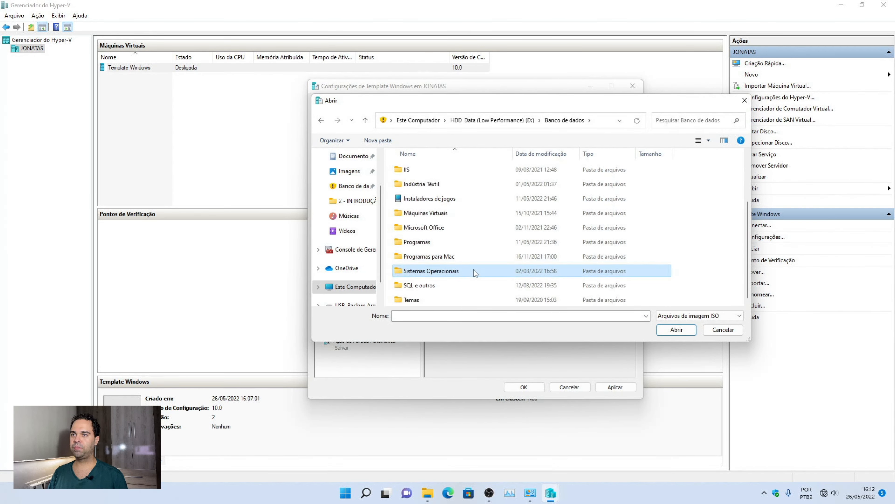
double_click(443, 257)
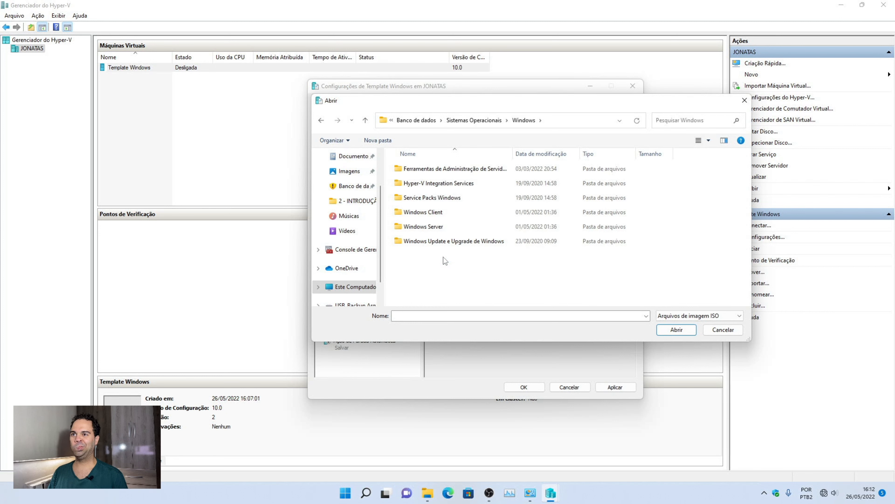
double_click(453, 227)
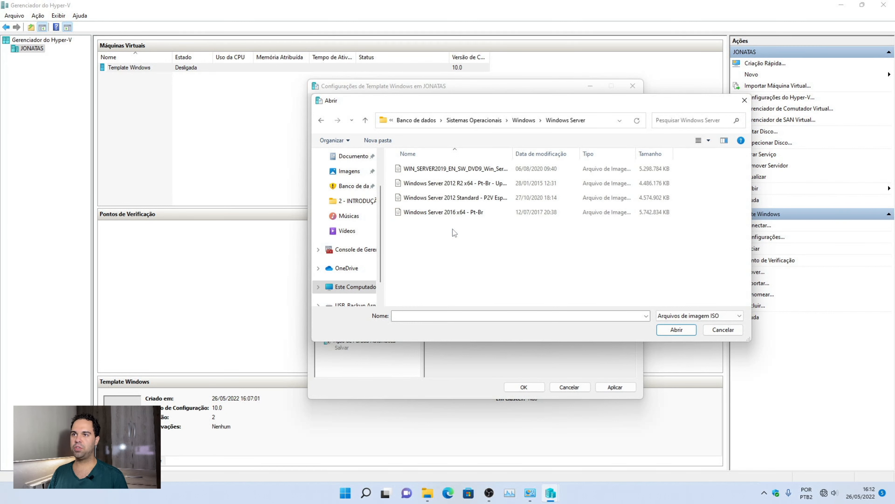
left_click_drag(513, 153, 565, 154)
left_click(524, 120)
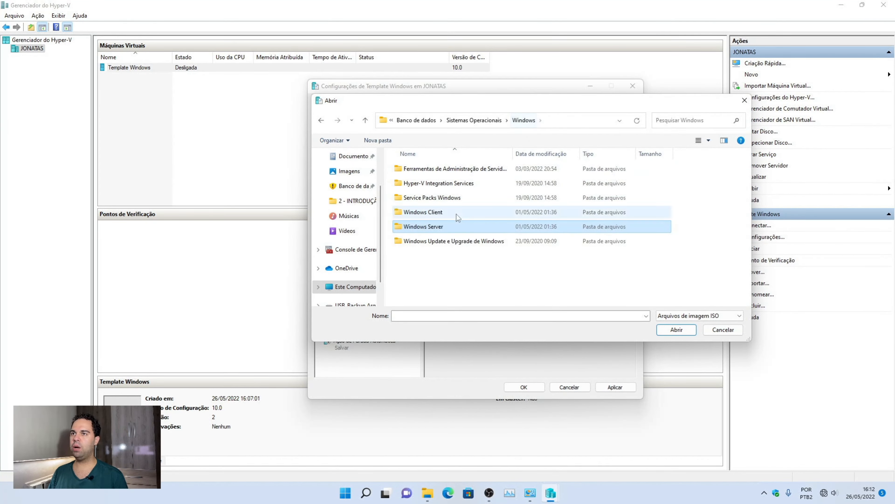
Step: Load the Win10_21H2_BrazilianPortuguese_x64 image from the Windows Client folder into the DVD drive and apply it
double_click(424, 214)
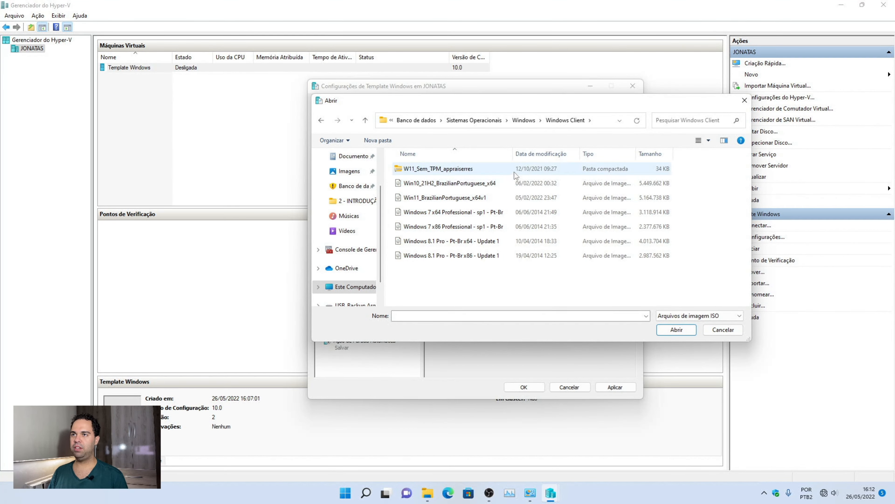
double_click(435, 170)
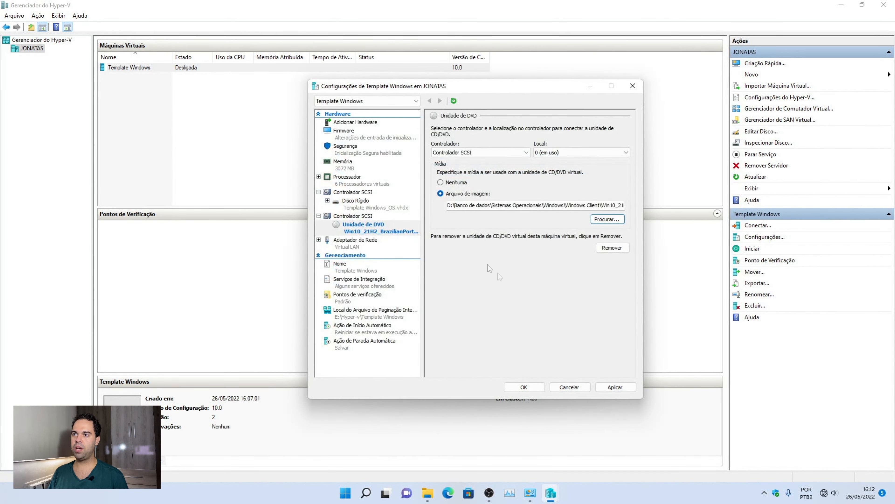
left_click(606, 388)
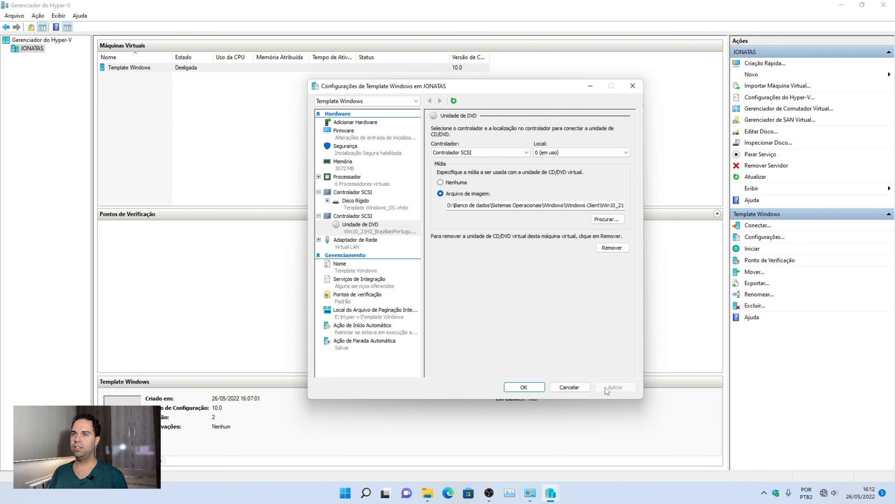
Step: Set the firmware boot order to DVD drive, hard disk, then network adapter, apply it and close the virtual machine's settings
left_click(354, 134)
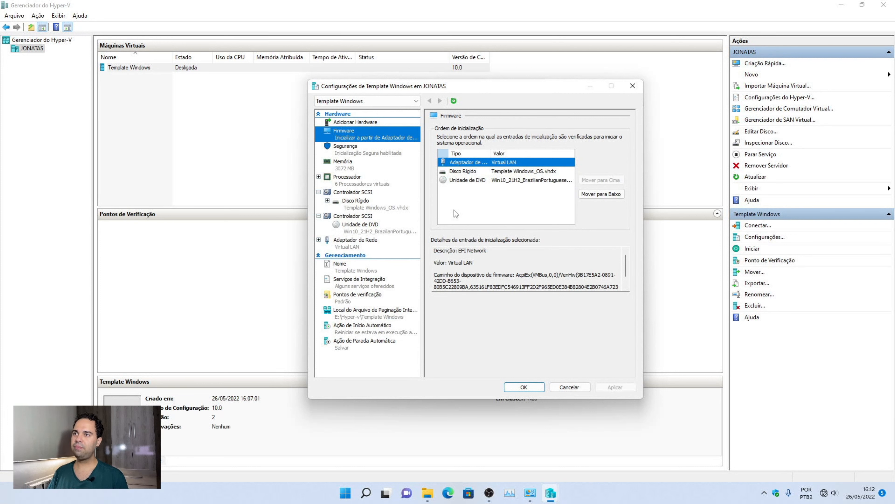
left_click(462, 180)
left_click(590, 180)
left_click(591, 179)
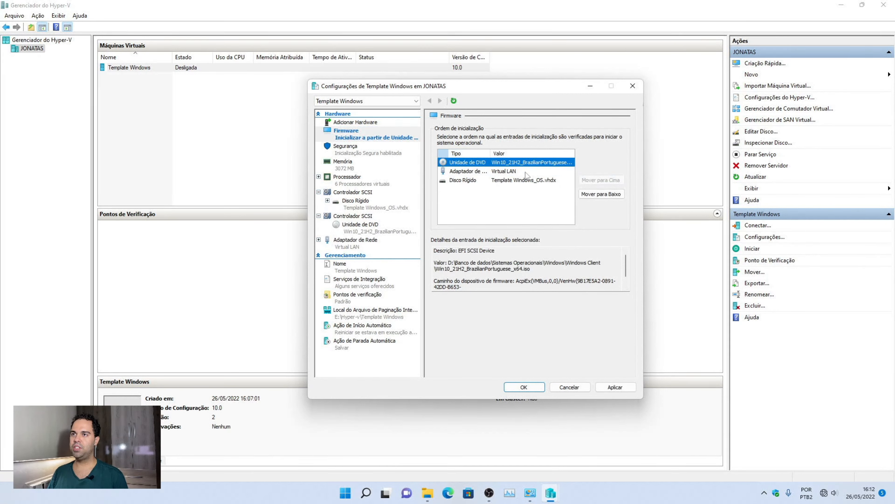
left_click(466, 172)
left_click(614, 194)
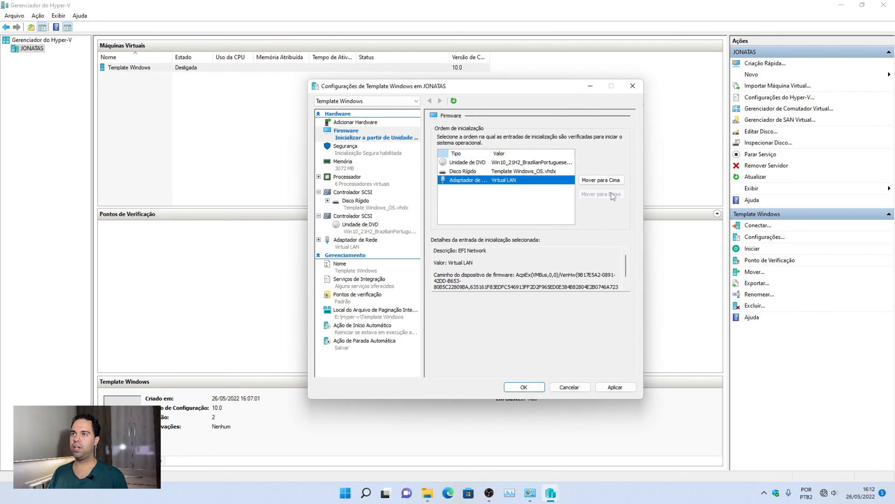
left_click(617, 388)
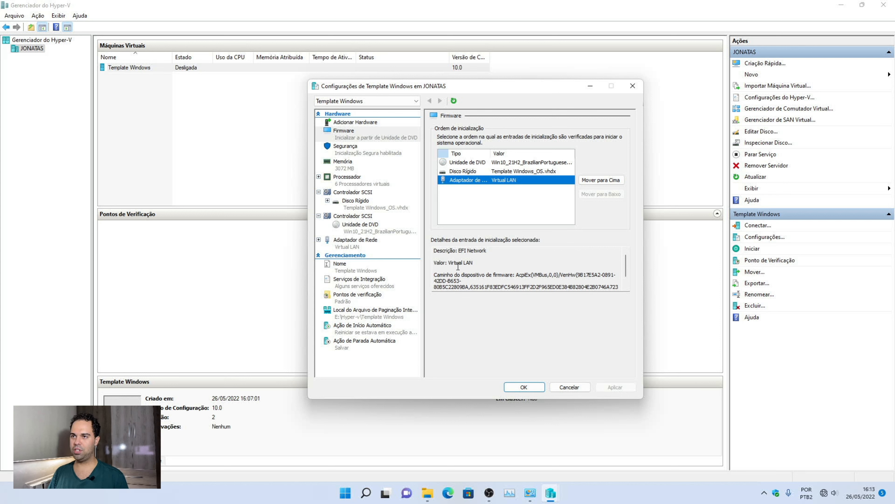
left_click(508, 253)
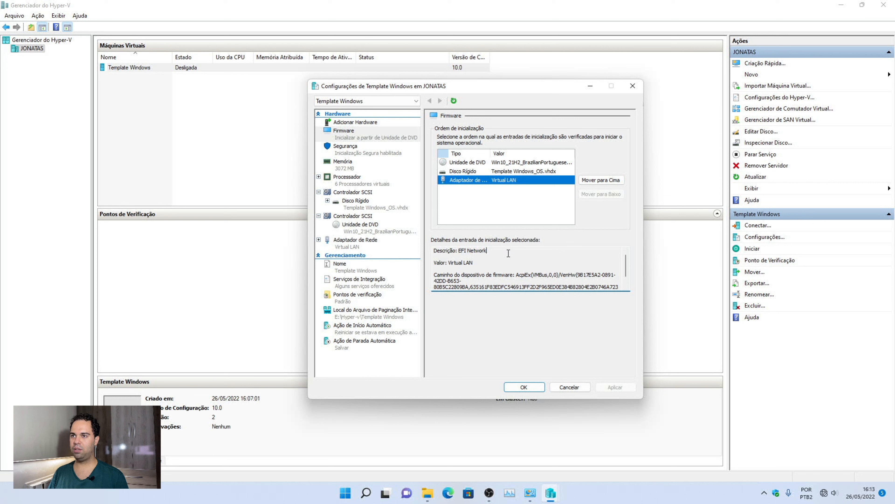
left_click(465, 172)
left_click(465, 163)
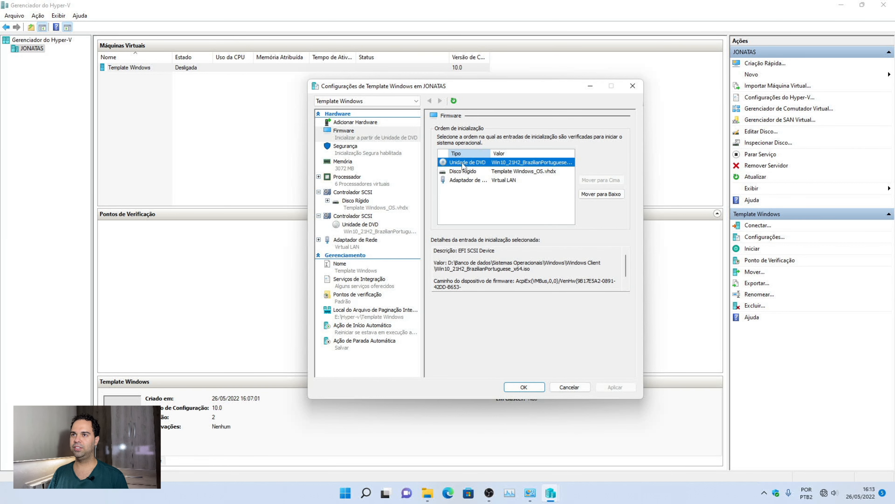
left_click(529, 387)
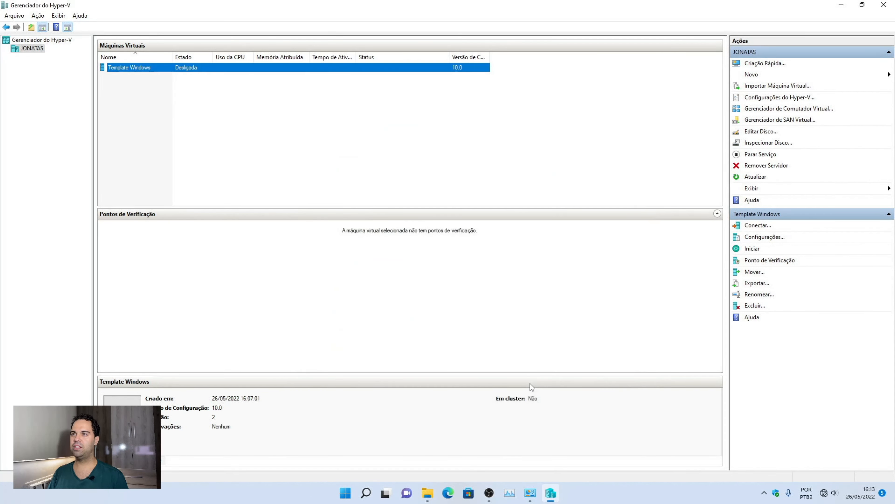
Step: Connect to the Template Windows virtual machine, move its connection window aside and start the machine
double_click(388, 66)
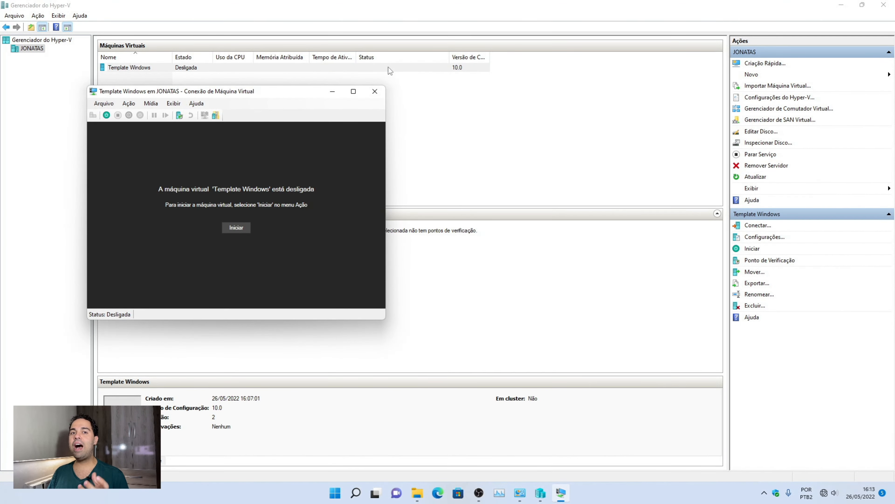
left_click_drag(227, 91, 350, 101)
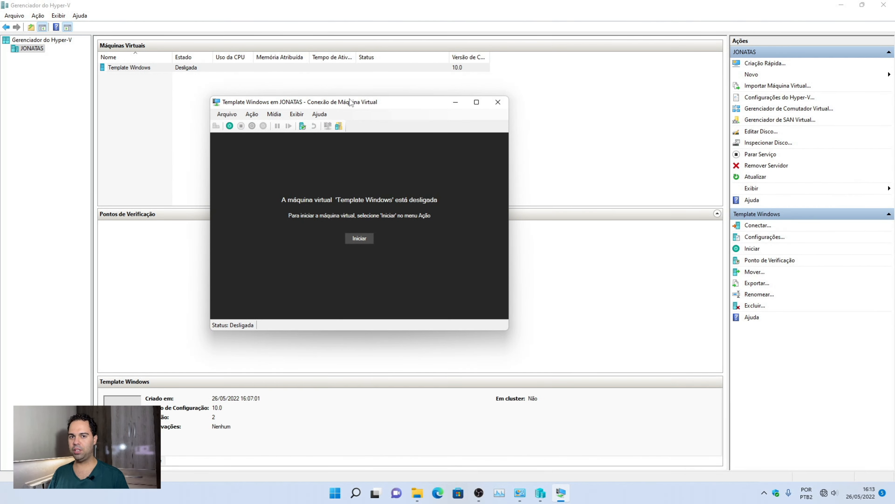
left_click_drag(349, 98, 453, 86)
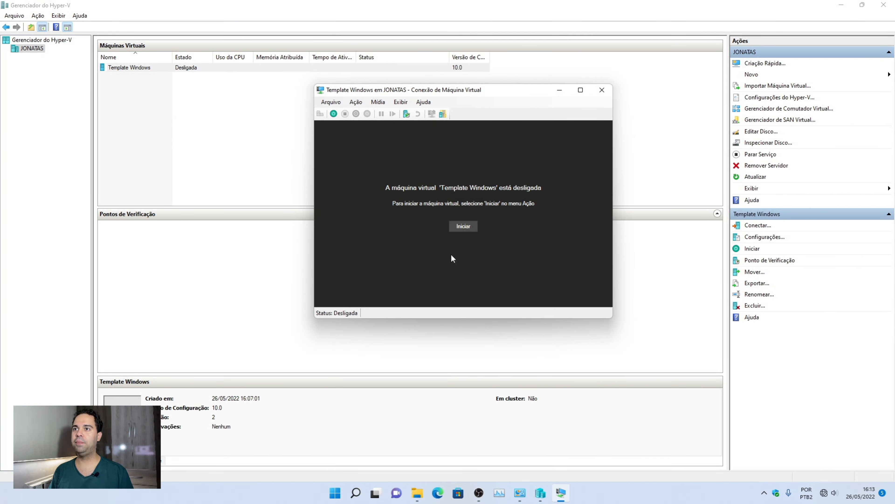
left_click(474, 230)
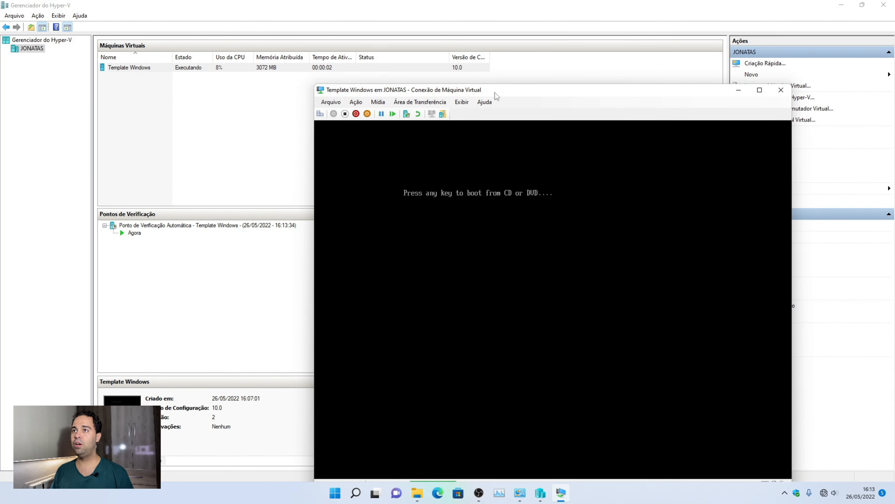
Step: Restart the running virtual machine from its connection window and boot it from the DVD image
left_click_drag(495, 92, 487, 89)
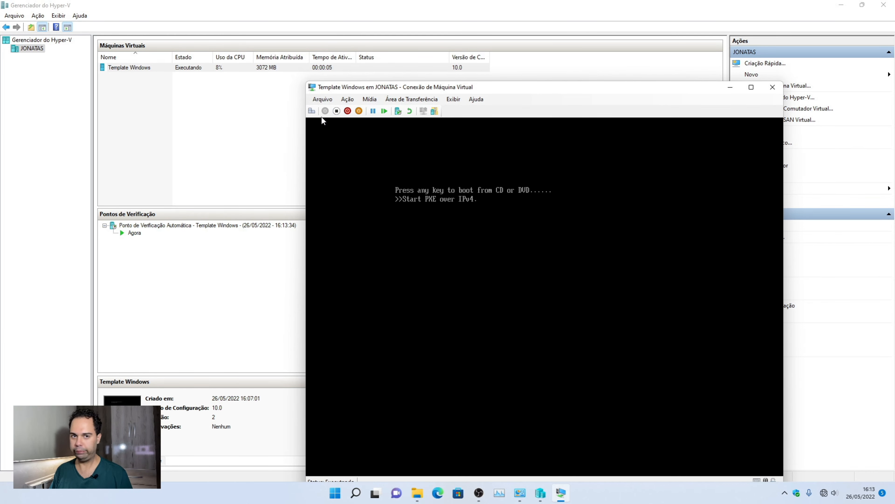
left_click(313, 111)
key("Return")
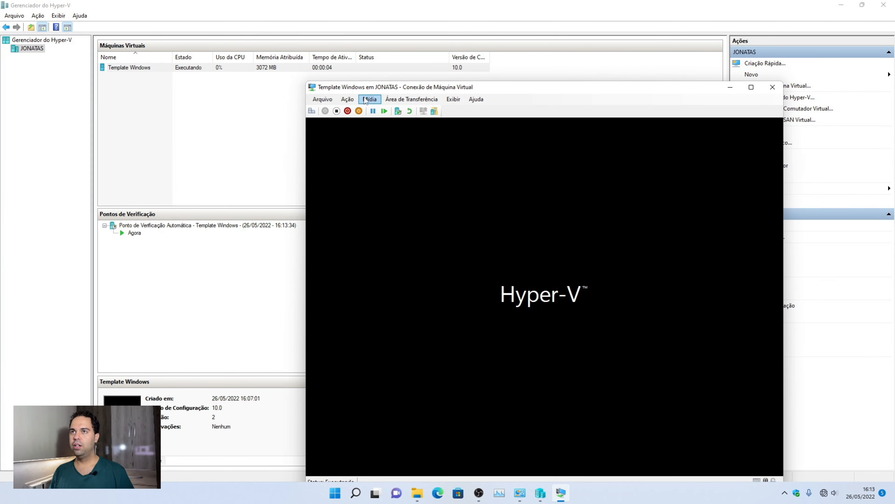
Step: Move the connection window aside and examine the disk files in the Template Windows\Virtual Hard Disks folder on E:
left_click_drag(389, 90, 446, 56)
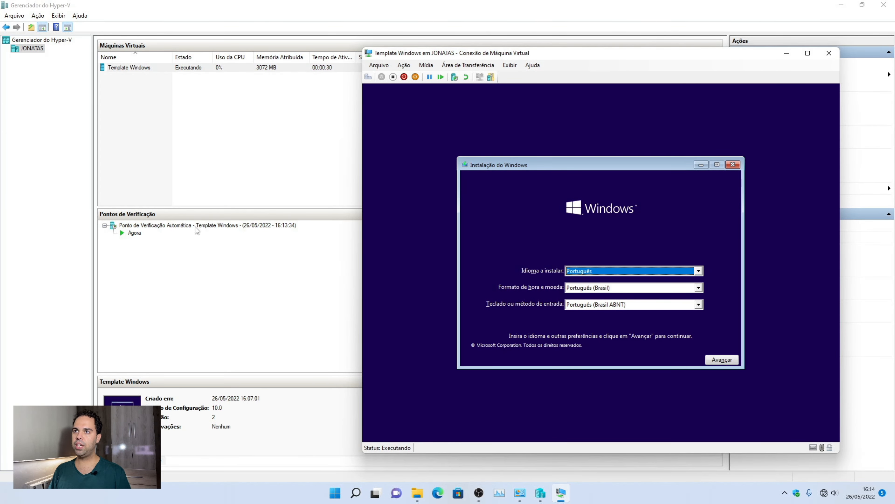
left_click(417, 493)
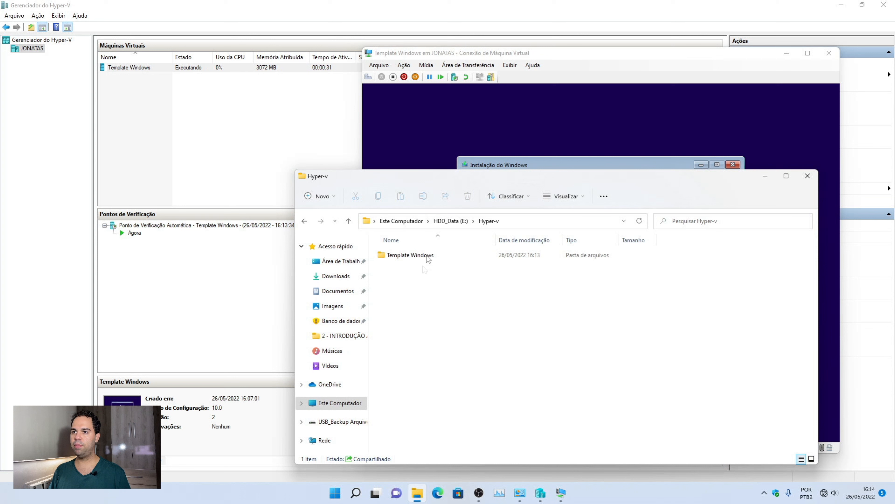
double_click(427, 252)
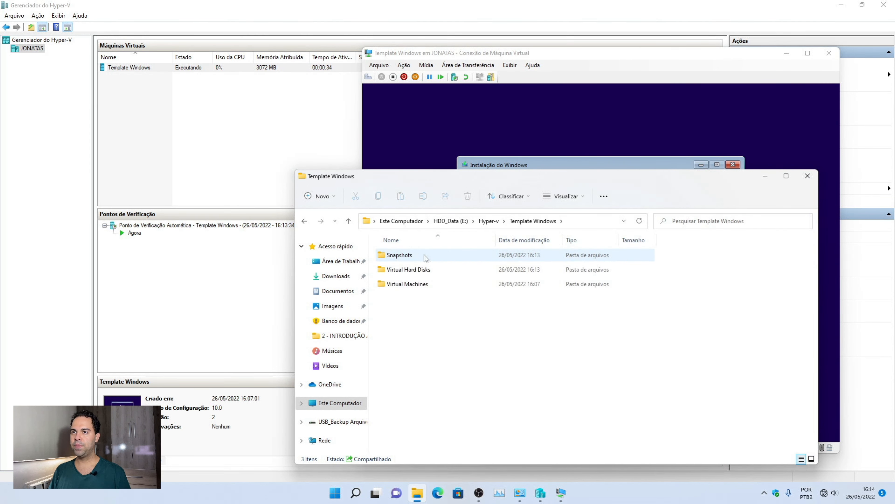
double_click(421, 270)
left_click_drag(496, 240, 582, 244)
left_click(448, 256)
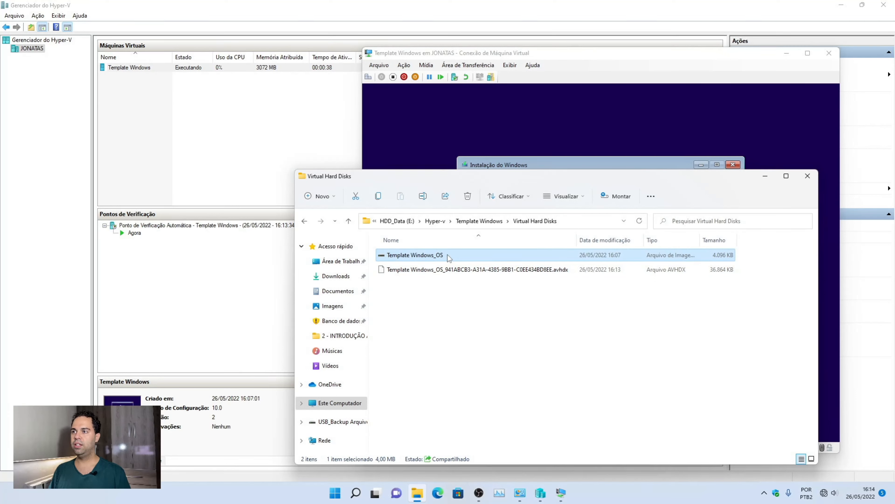
left_click(453, 270)
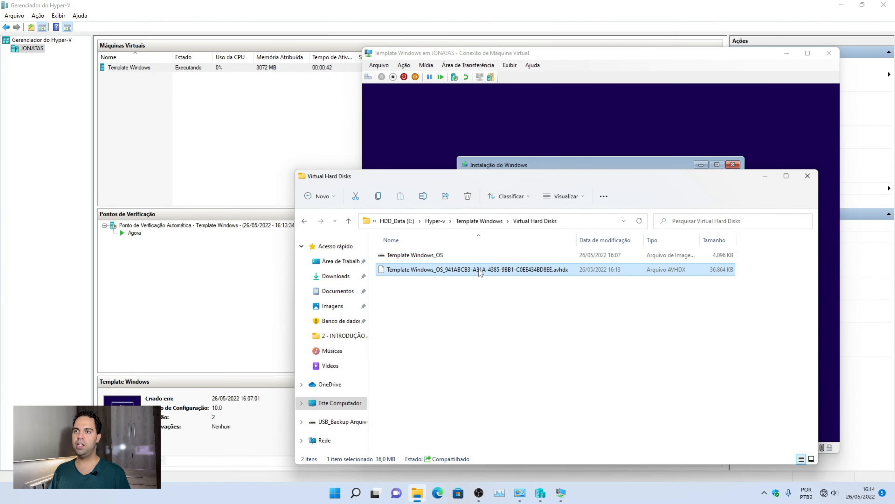
left_click(477, 254)
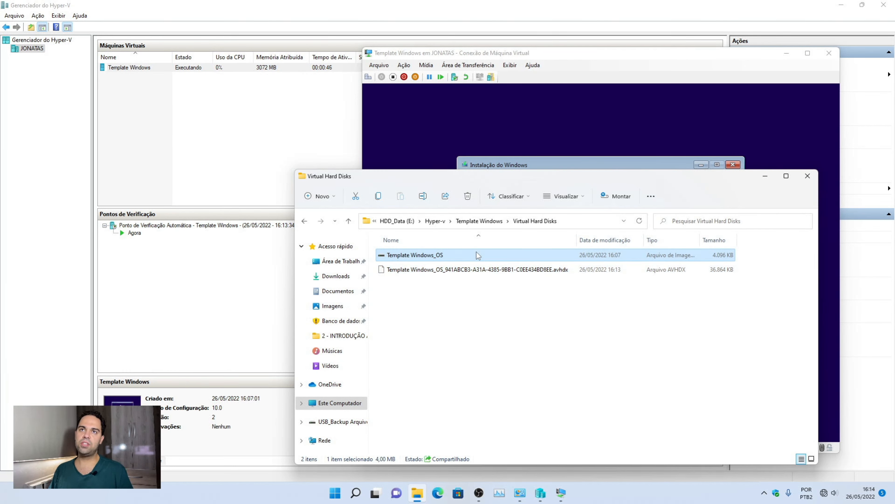
Step: Turn off the Template Windows virtual machine and minimize its connection window, keeping the Virtual Hard Disks folder in view
left_click_drag(466, 175, 308, 157)
left_click(461, 52)
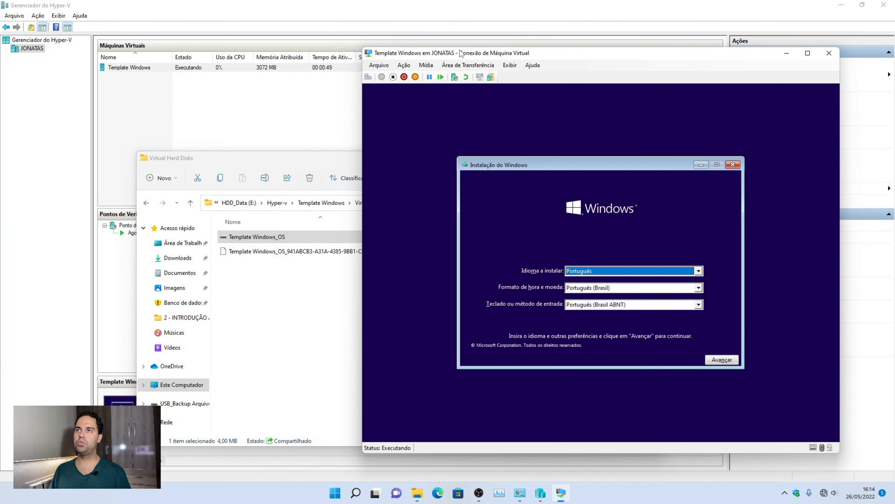
left_click(393, 76)
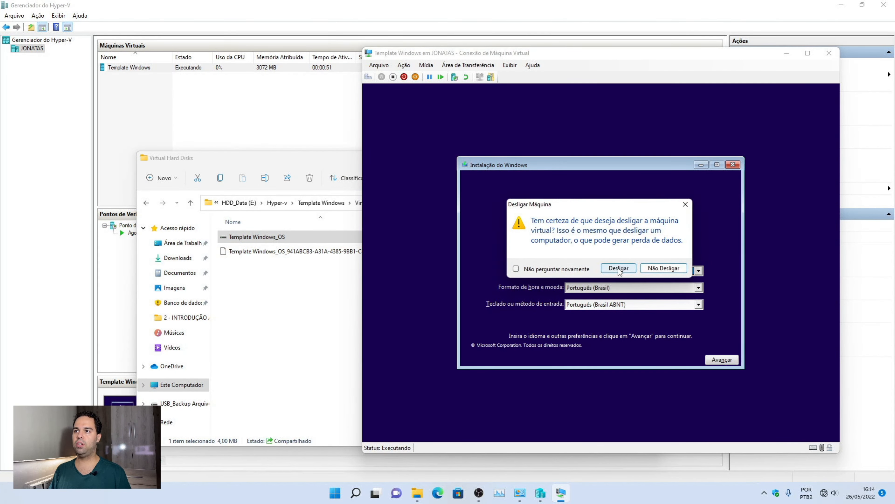
left_click(619, 268)
left_click_drag(312, 159, 339, 275)
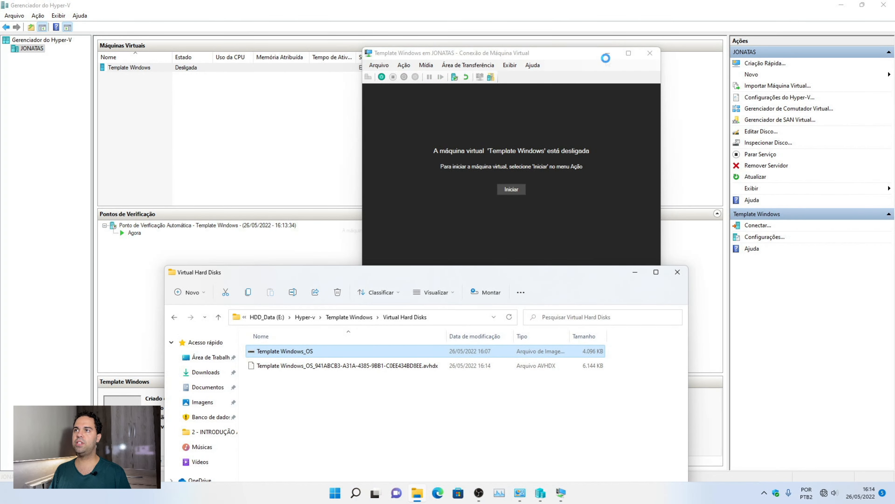
left_click(607, 53)
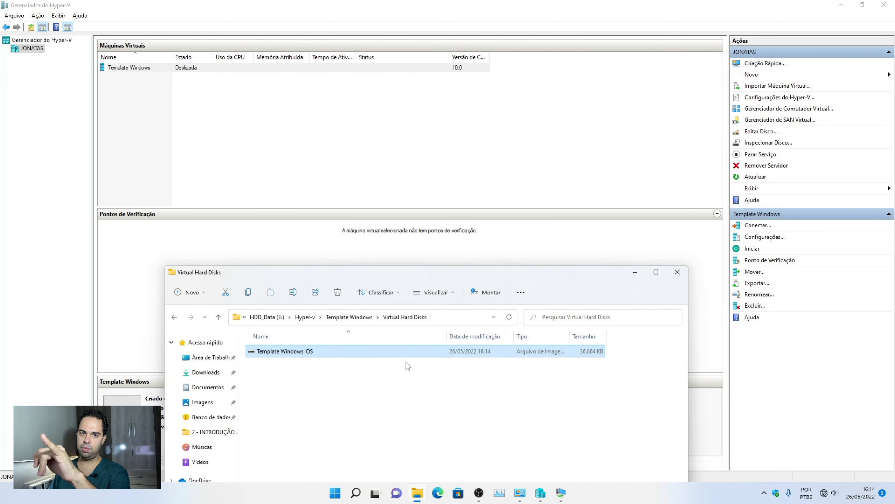
Step: Disable automatic checkpoints in the Template Windows virtual machine's settings, apply the change and close the settings
left_click(753, 239)
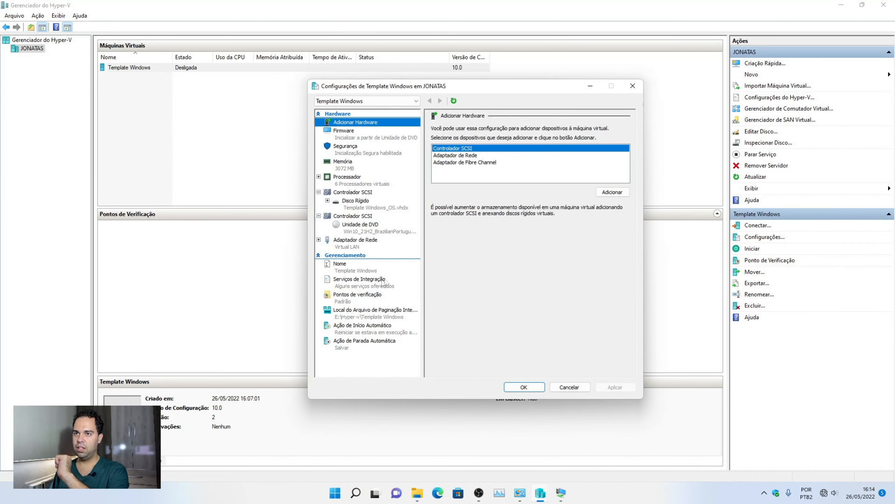
left_click(354, 300)
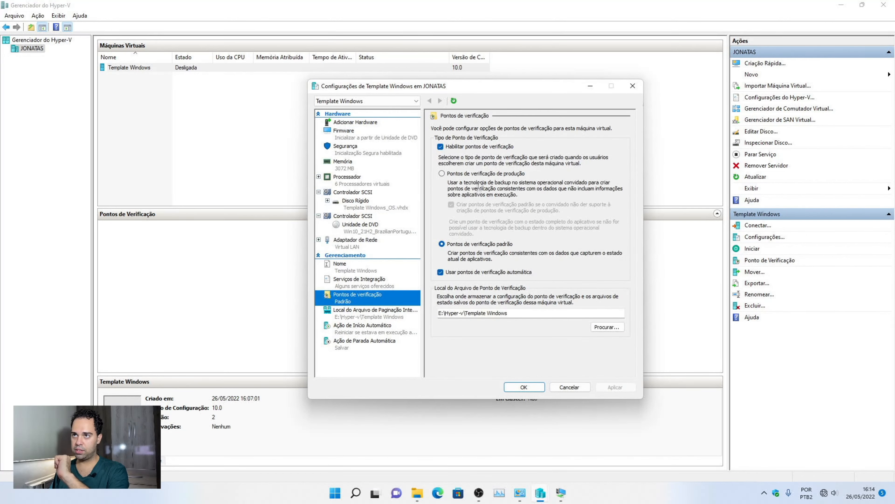
left_click(472, 273)
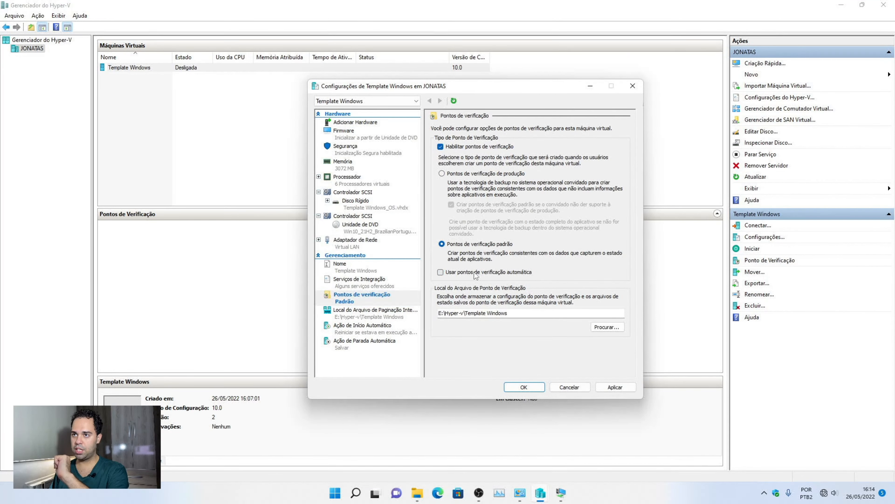
left_click(615, 387)
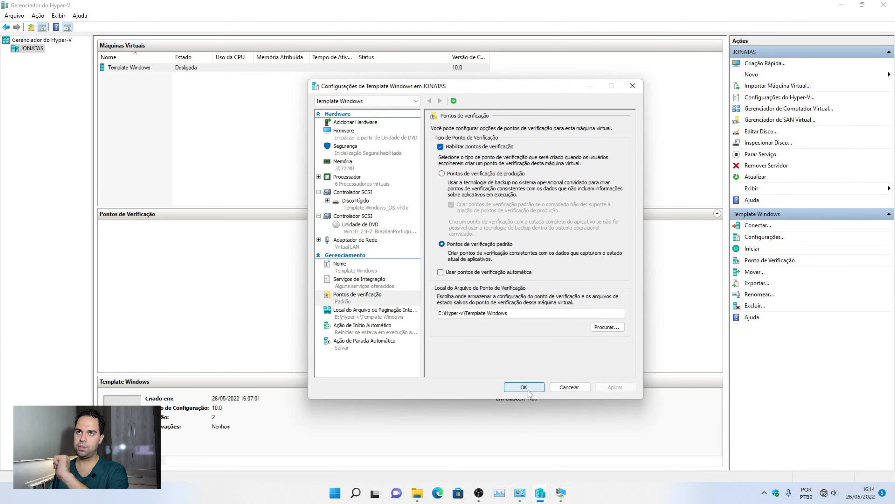
left_click(529, 388)
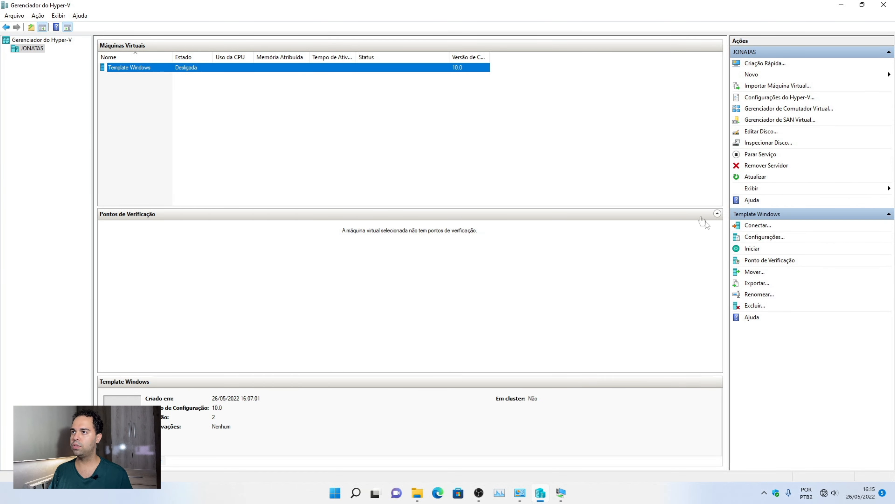
Step: Connect to the Template Windows virtual machine, start it and reposition its connection window
left_click(757, 226)
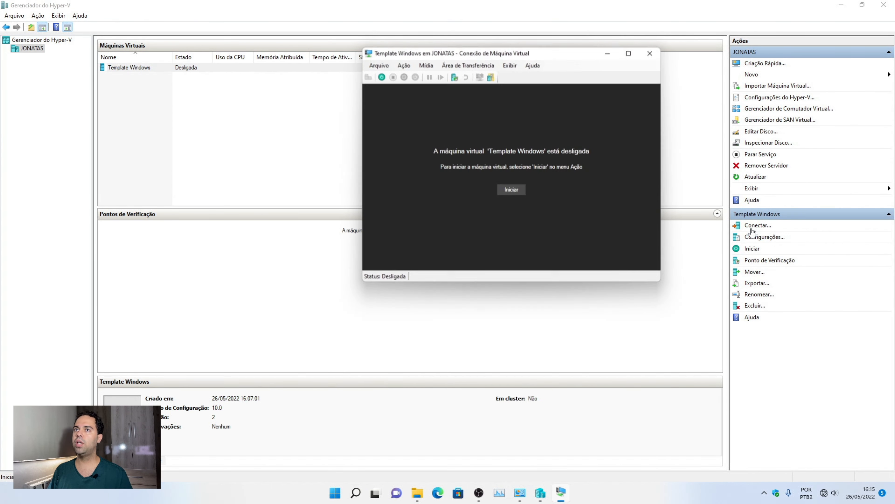
left_click(510, 189)
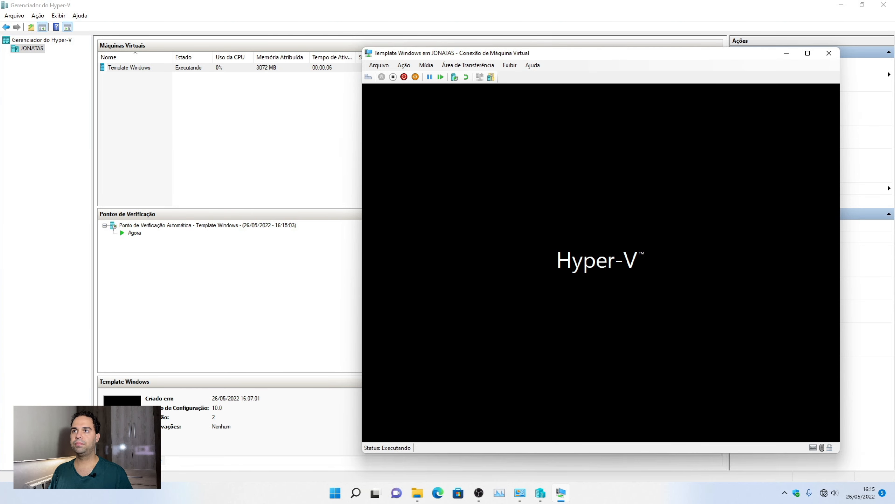
left_click_drag(527, 52, 420, 62)
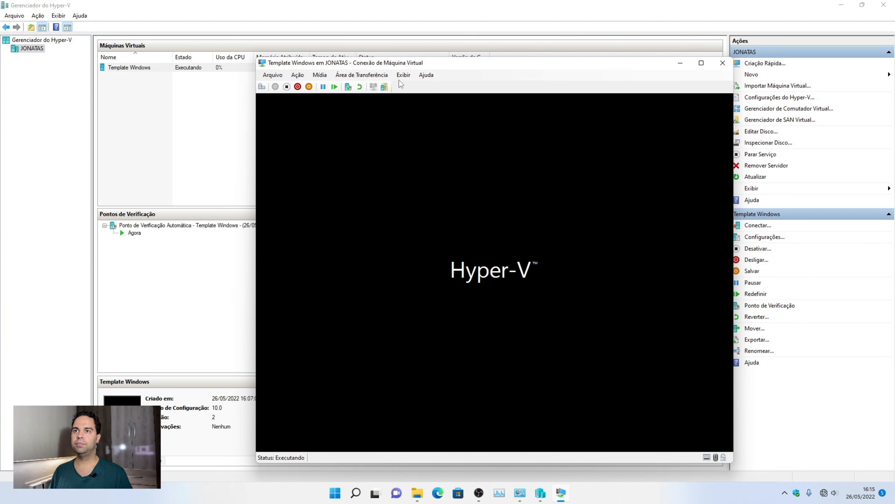
Step: Disable checkpoints entirely in the running virtual machine's settings, apply the change and close the settings
left_click(272, 75)
left_click(290, 88)
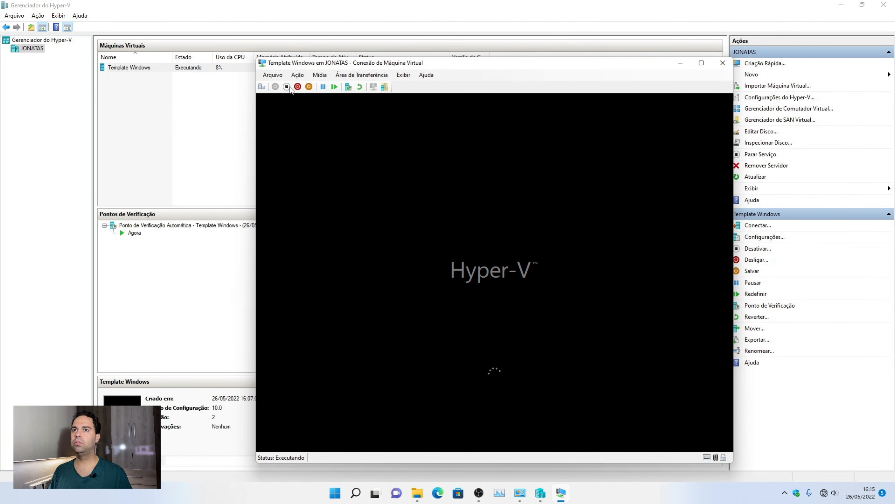
left_click(335, 299)
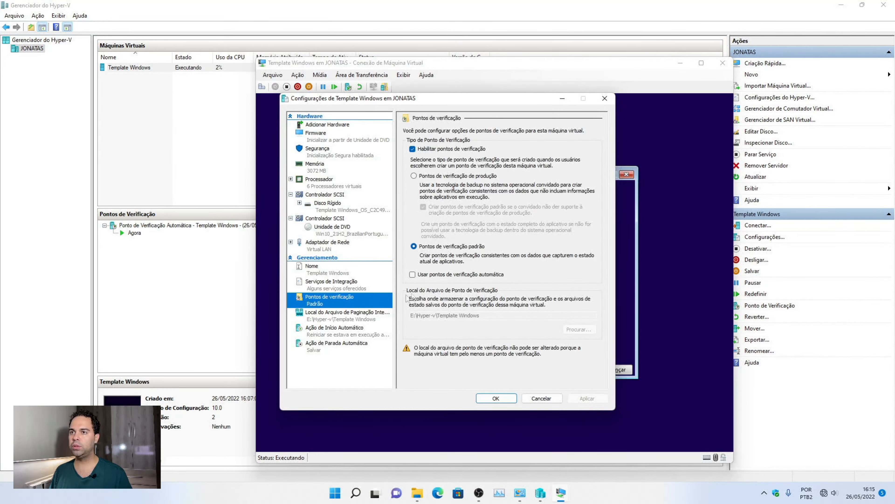
left_click(413, 149)
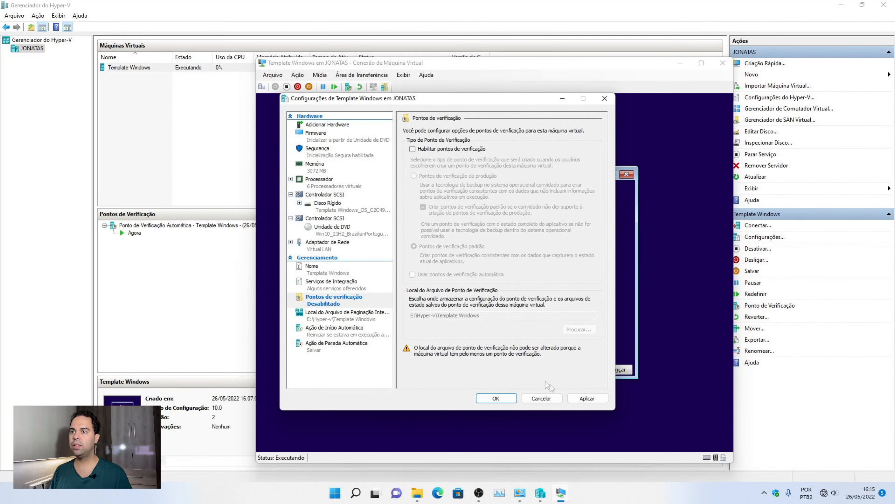
left_click(587, 398)
left_click(496, 397)
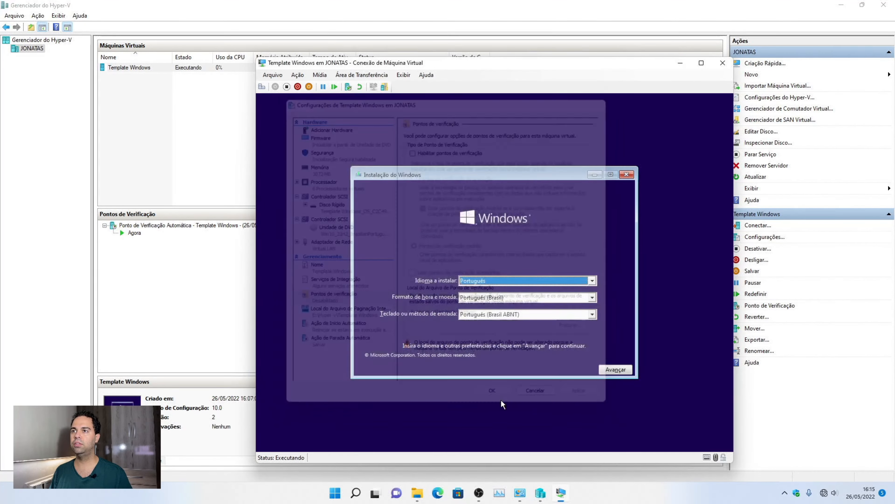
Step: Turn off the virtual machine and delete its automatic checkpoint together with the whole checkpoint subtree
left_click(298, 87)
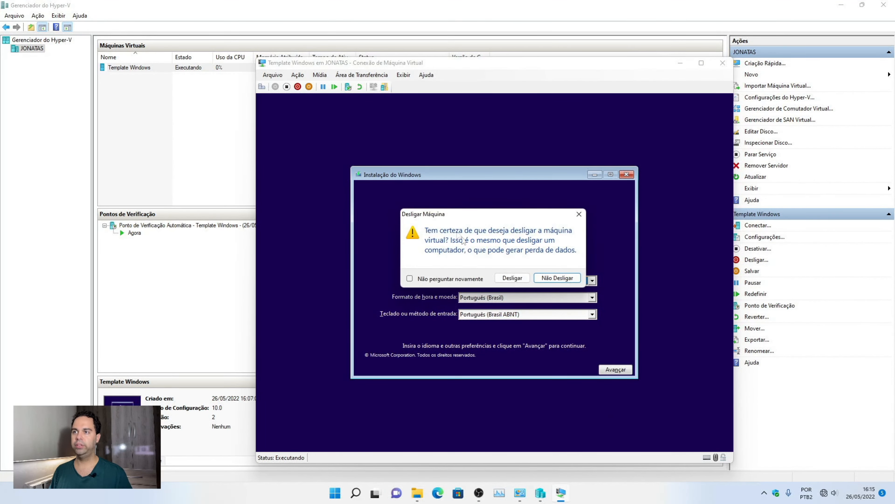
left_click(504, 276)
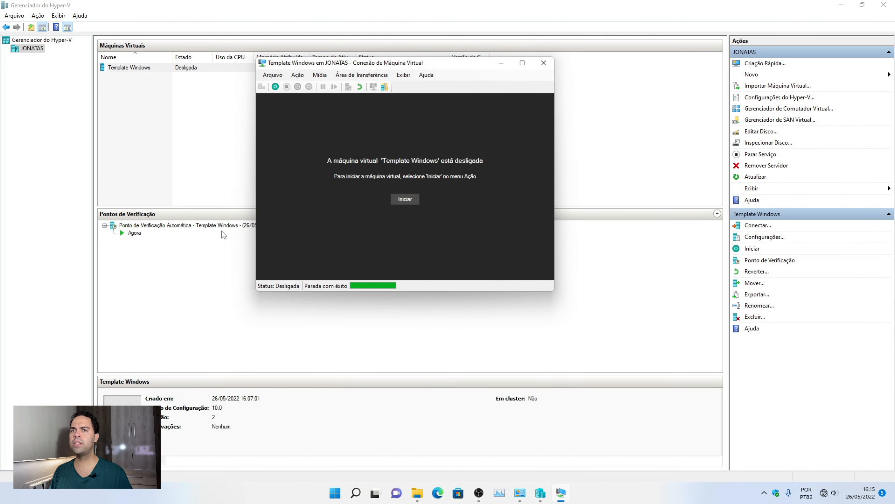
left_click(215, 230)
right_click(193, 229)
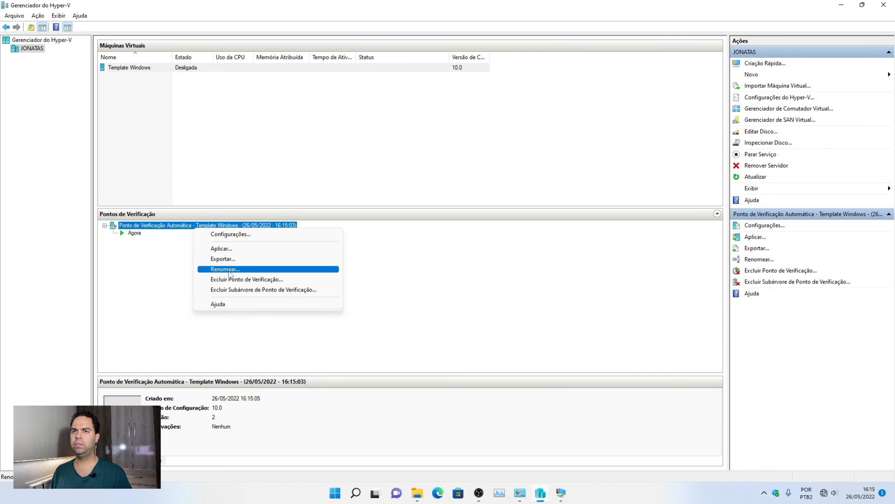
left_click(230, 289)
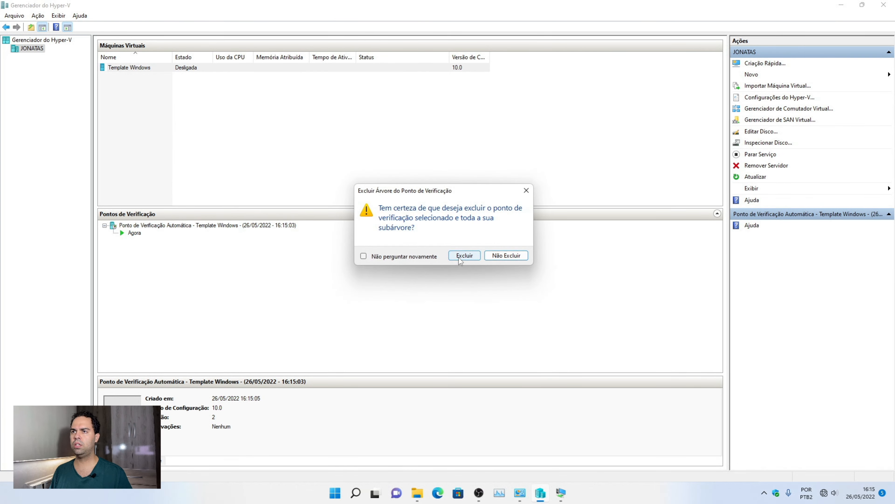
left_click(464, 255)
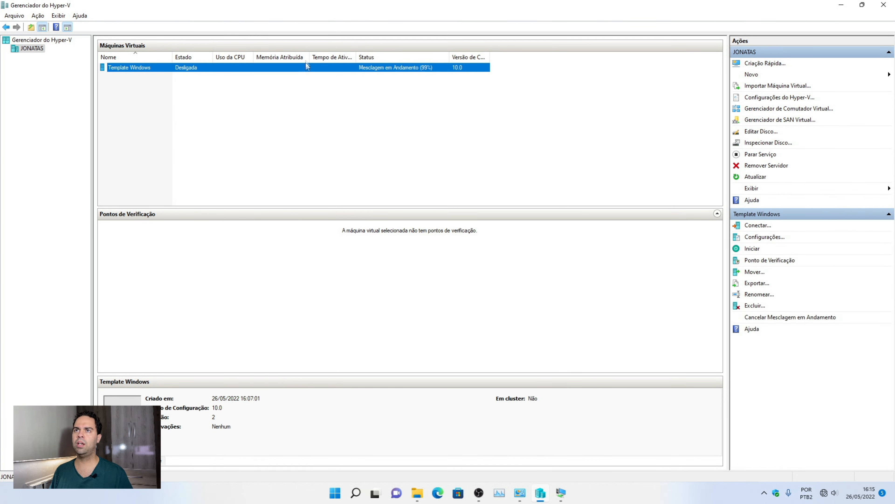
Step: Reconnect to the Template Windows virtual machine, start it and boot it from the DVD image
double_click(312, 68)
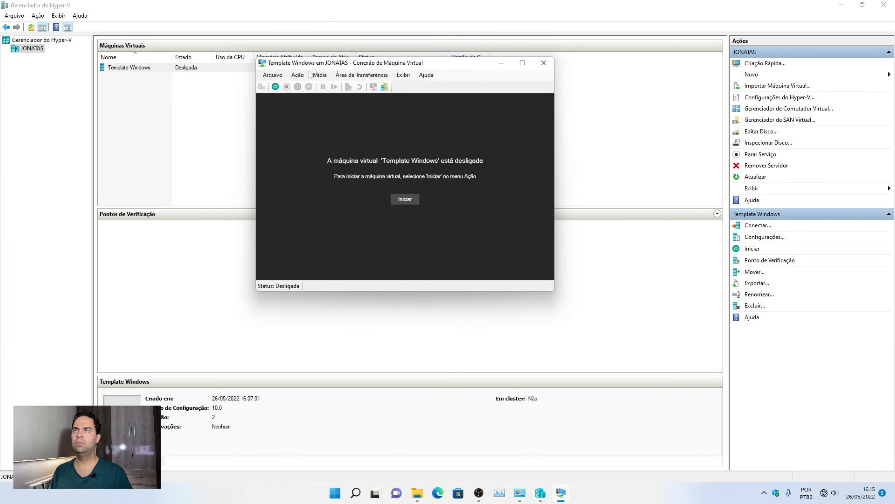
left_click(276, 87)
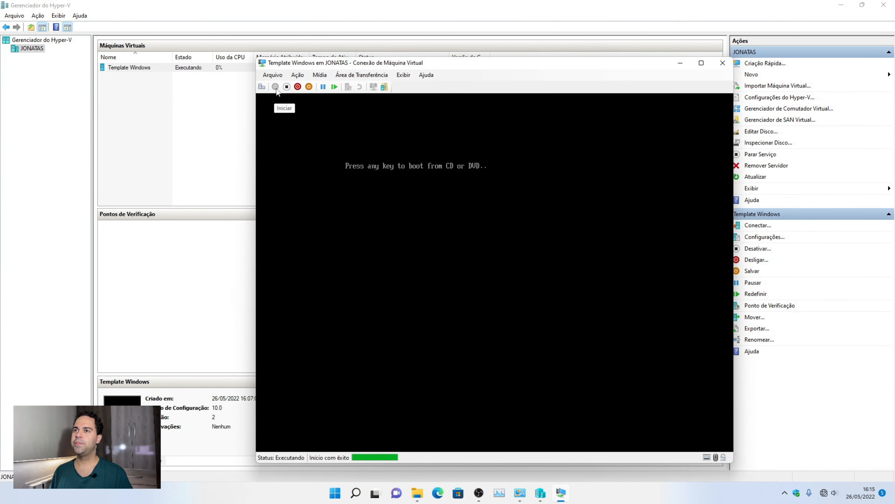
key("Return")
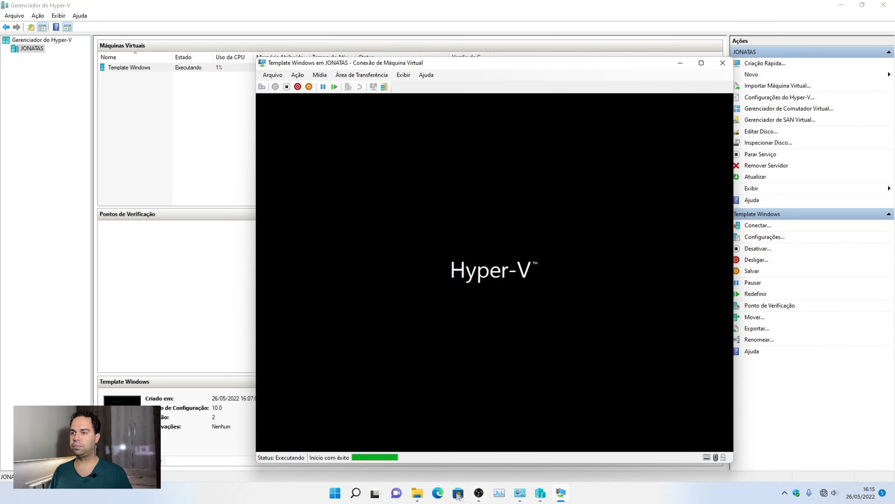
Step: Check the disk files in the Virtual Hard Disks folder and bring the virtual machine's connection window back to the front
left_click(418, 493)
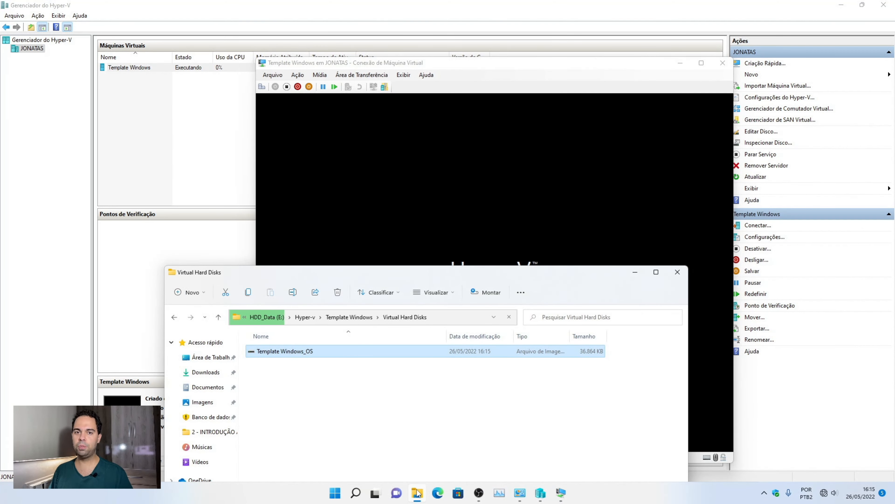
left_click_drag(323, 280, 452, 245)
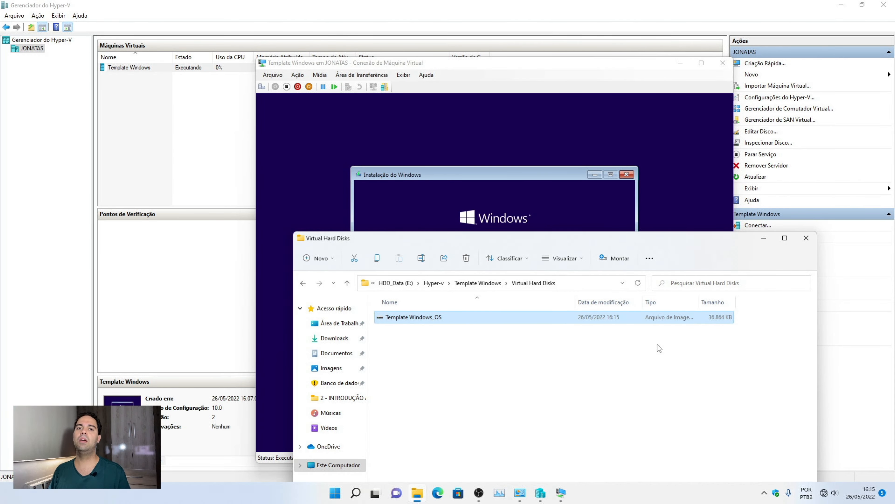
left_click_drag(518, 64, 522, 37)
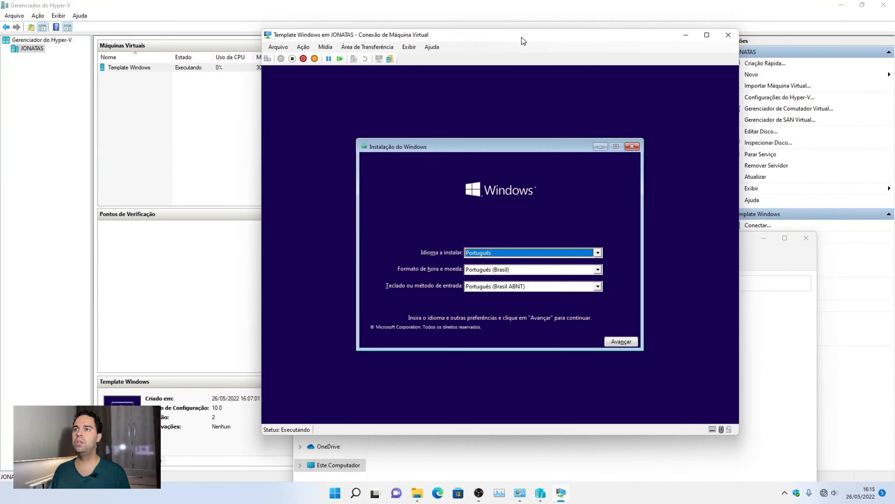
Step: Set the Windows Setup keyboard to Português (Brasil ABNT2), continue and start the installation
left_click(537, 288)
left_click(521, 300)
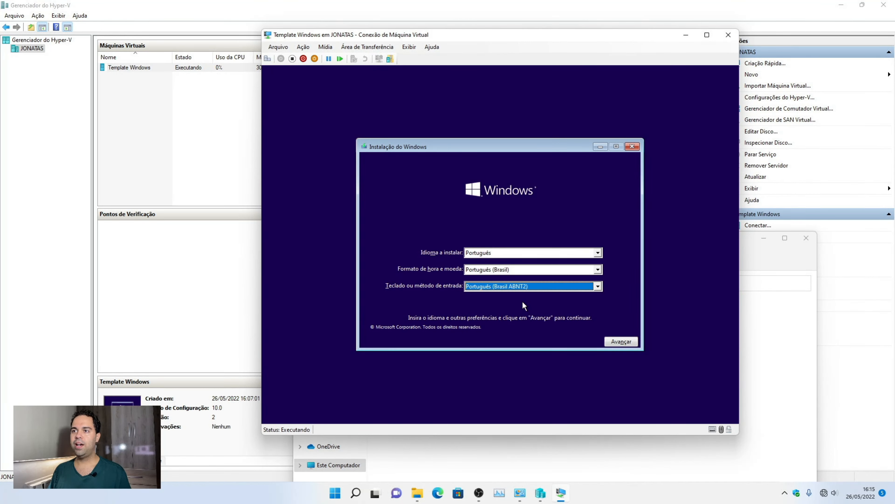
left_click(620, 341)
left_click(509, 249)
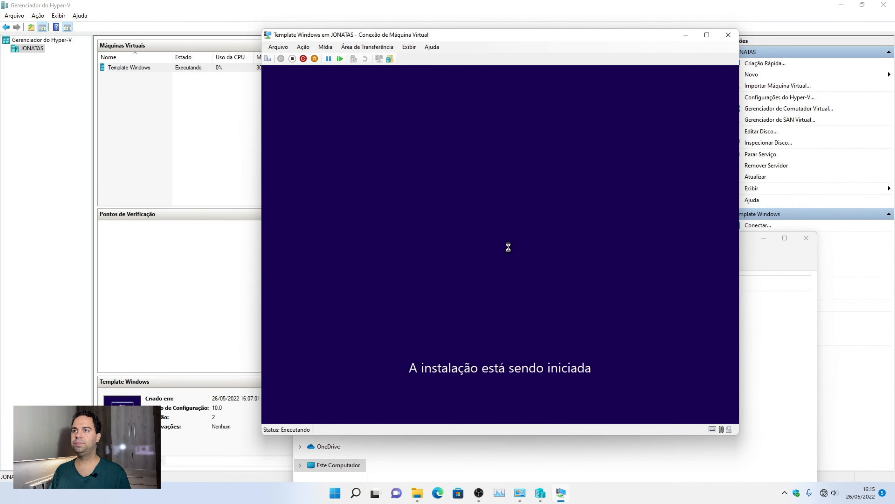
Step: Move the virtual machine window aside, check the host's memory usage in Task Manager and close Task Manager
left_click_drag(472, 37, 268, 83)
left_click(500, 493)
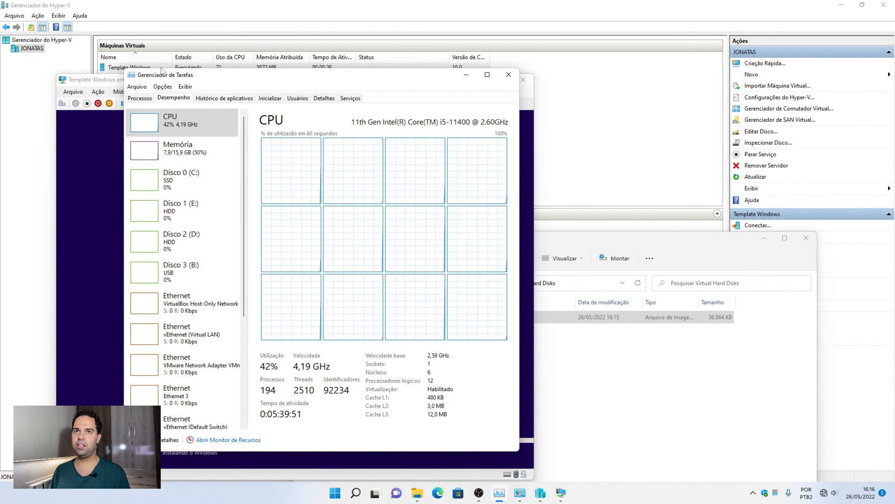
left_click_drag(155, 81, 776, 62)
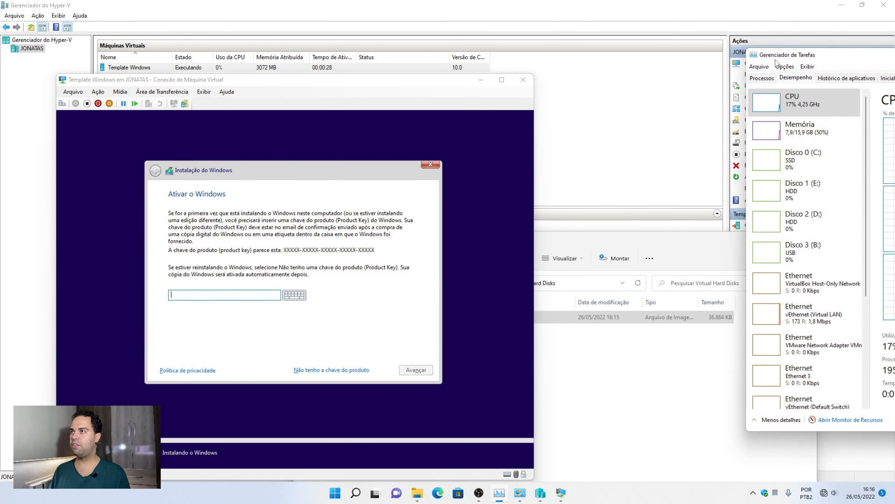
left_click(803, 126)
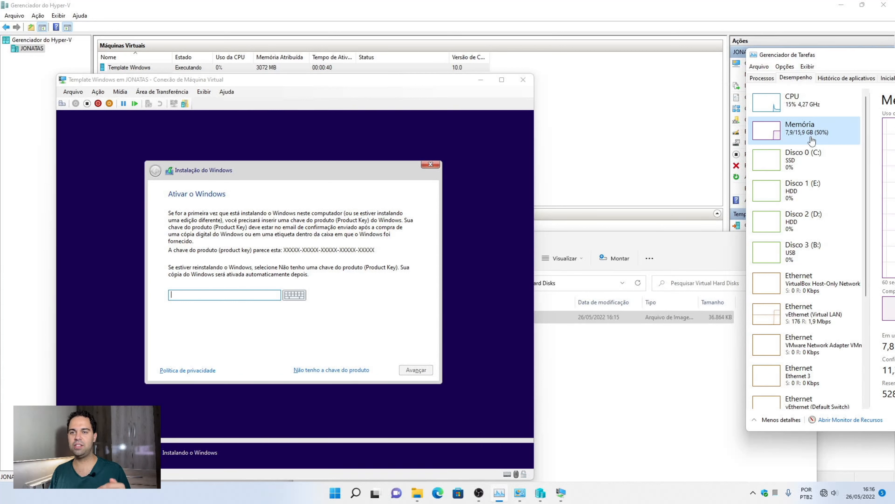
left_click_drag(817, 55, 351, 104)
left_click(664, 104)
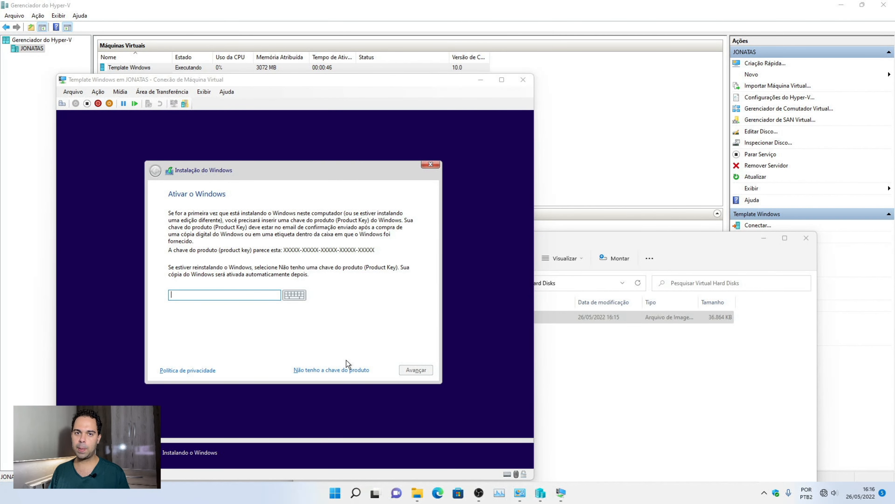
Step: Skip the product key in Windows Setup and choose Windows 10 Pro as the edition to install
left_click(323, 369)
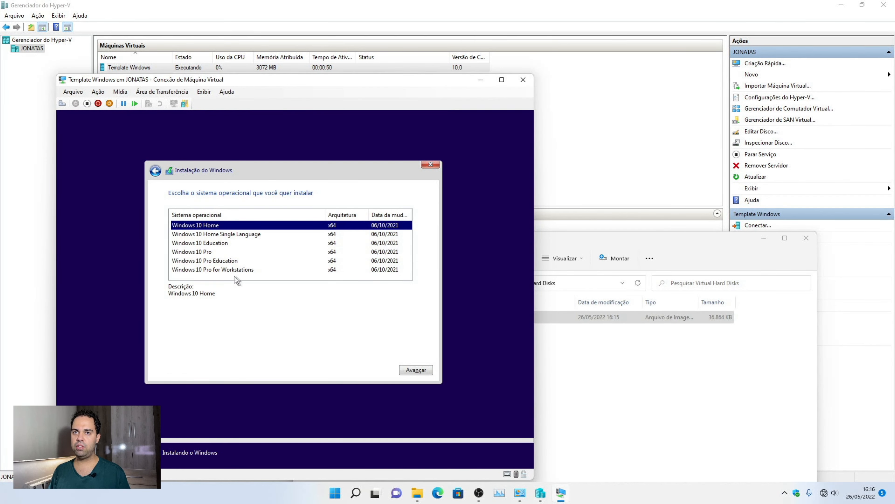
left_click(200, 252)
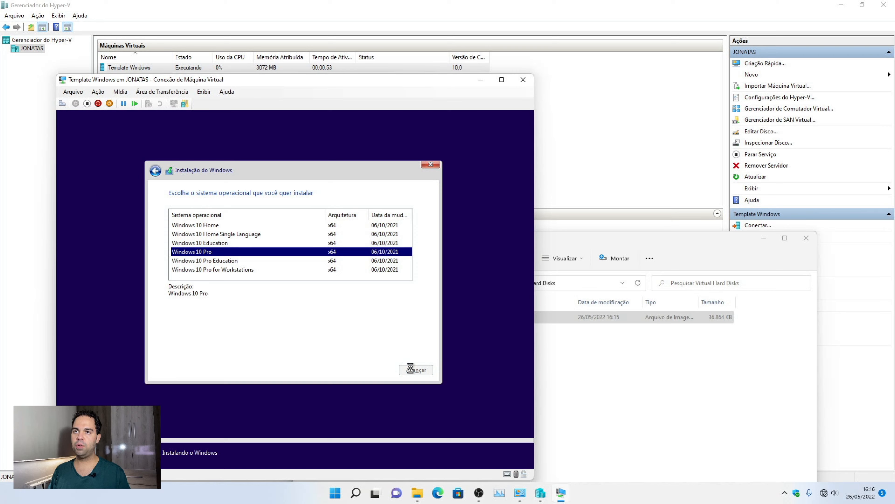
left_click_drag(285, 80, 435, 56)
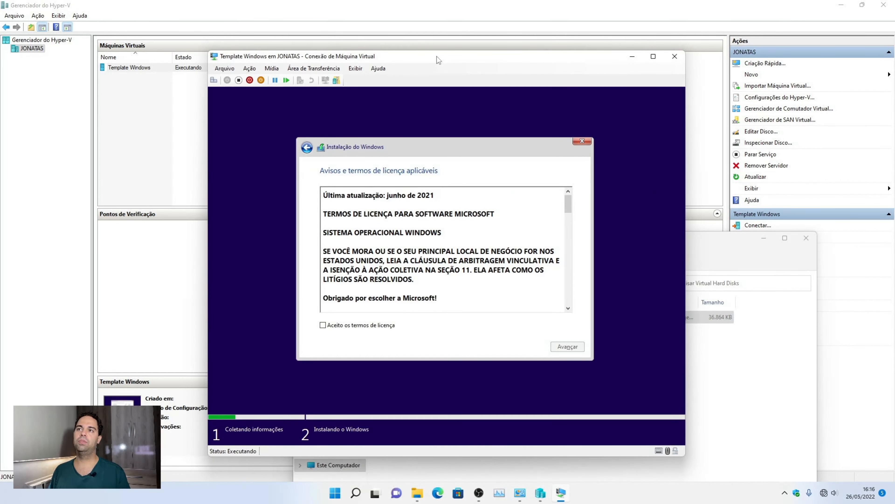
Step: Accept the Windows license terms and choose the custom installation type
left_click(354, 321)
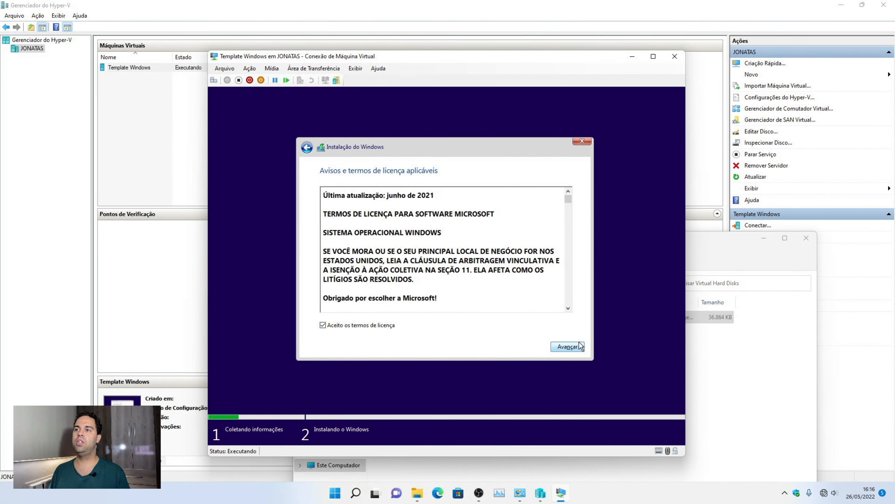
left_click(568, 347)
left_click(446, 269)
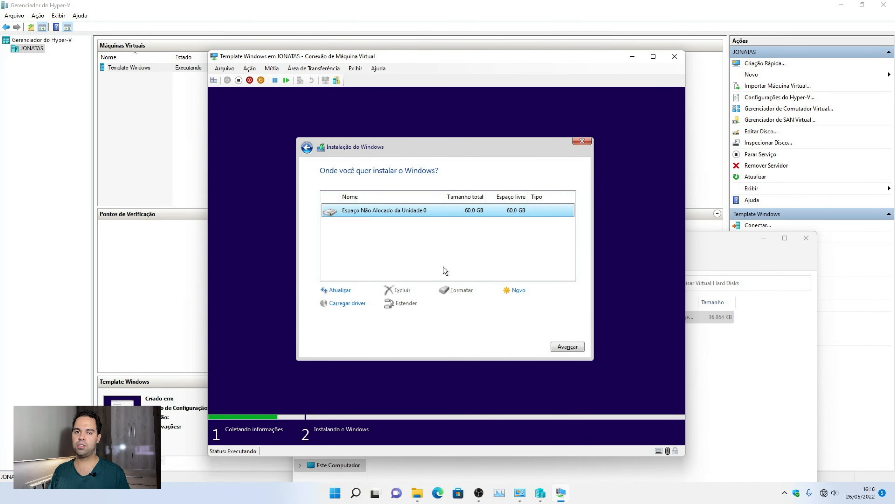
Step: Create a 61440 MB partition from the unallocated space on drive 0 and start installing Windows on the primary partition
left_click(520, 291)
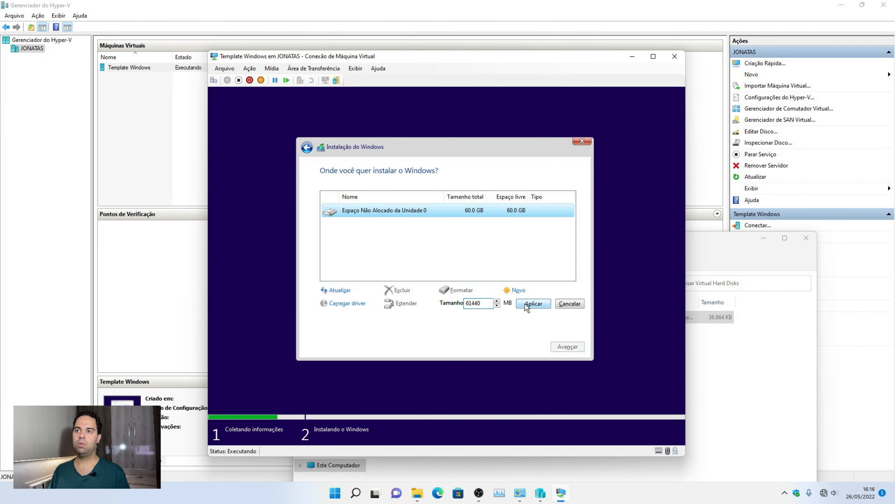
left_click(533, 304)
left_click(508, 304)
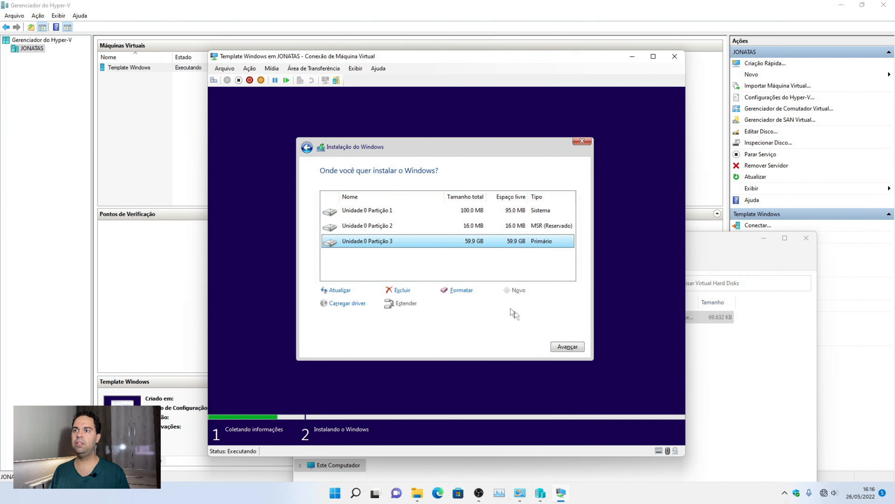
left_click(565, 346)
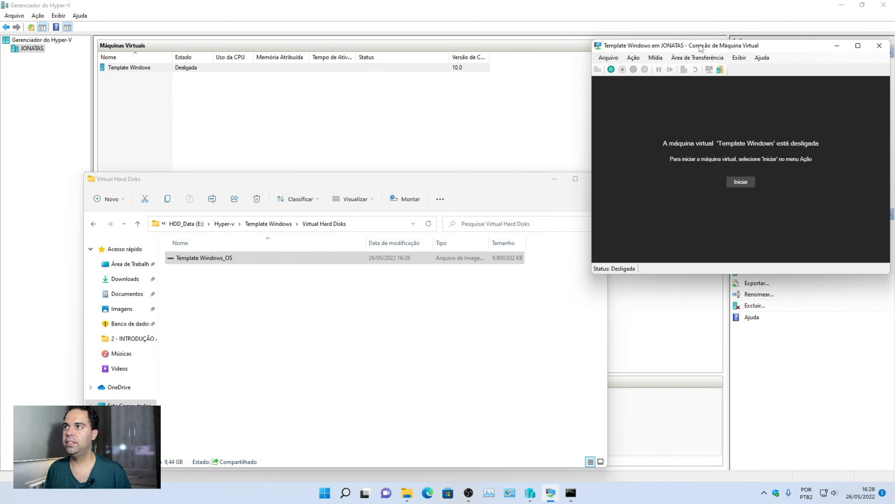
Step: Check the size of the Template Windows_OS disk file in the Virtual Hard Disks folder and minimize the folder window
left_click_drag(700, 48, 496, 91)
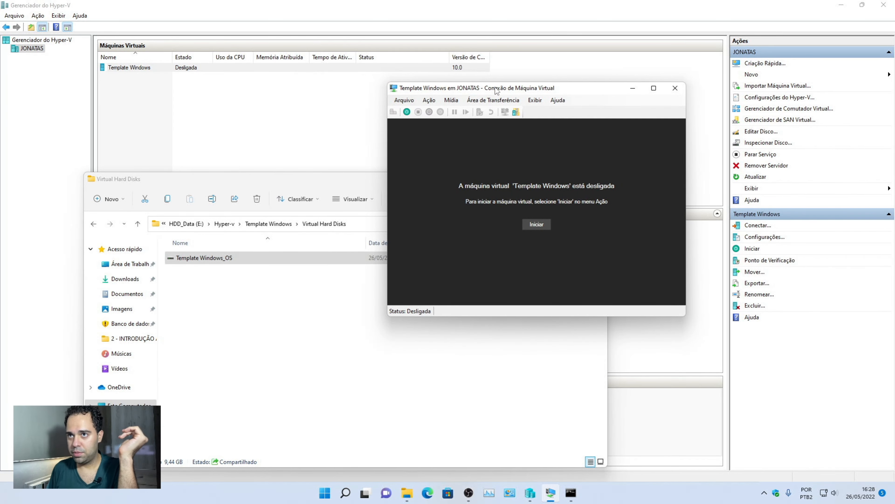
left_click_drag(290, 176, 310, 87)
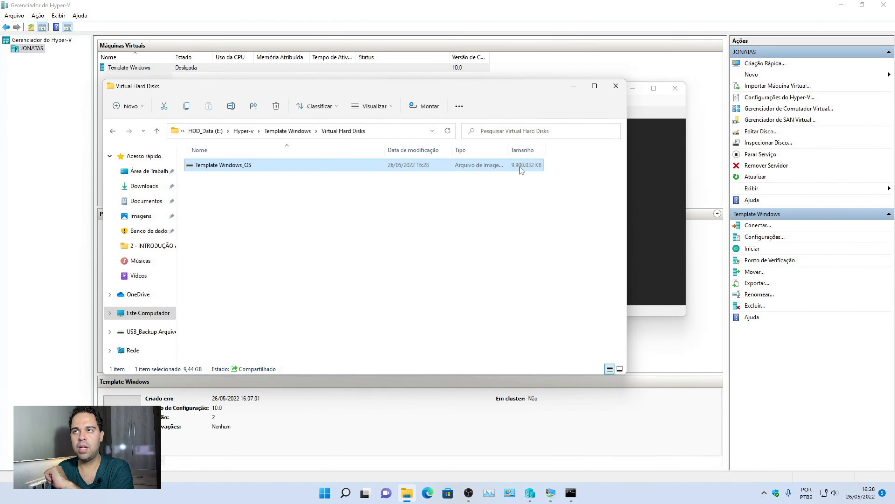
left_click(572, 86)
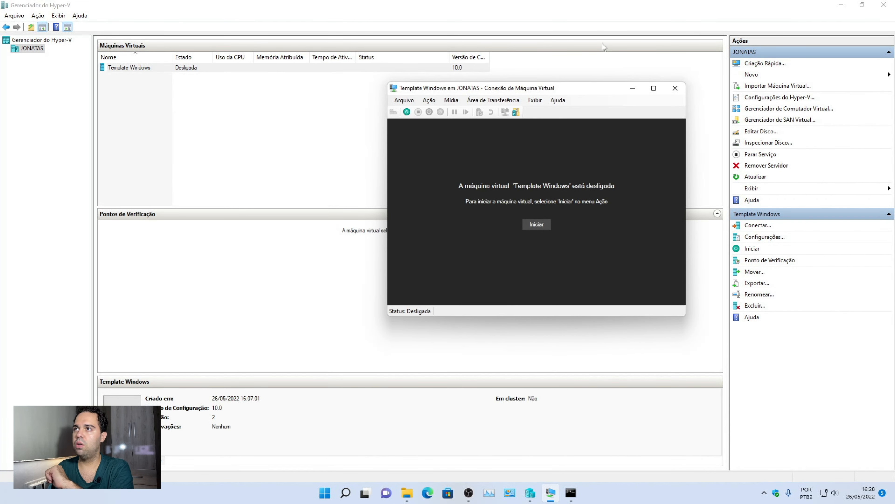
Step: Restore and enlarge the Hyper-V Manager window and arrange it side by side with the virtual machine's connection window
left_click_drag(609, 12, 277, 27)
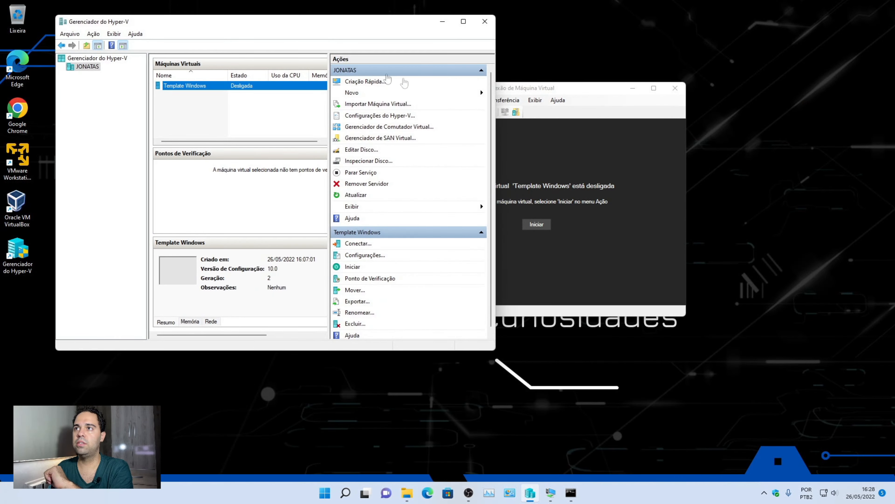
left_click_drag(533, 92, 719, 71)
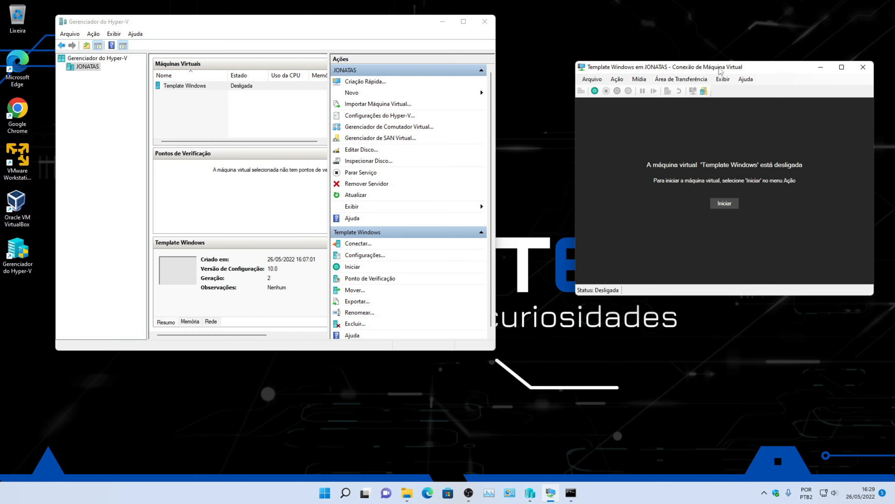
left_click_drag(331, 211, 383, 206)
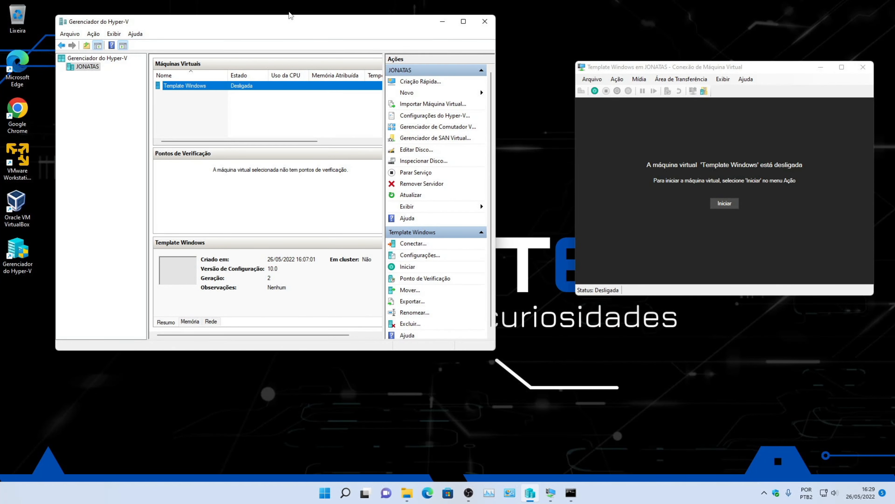
left_click_drag(285, 23, 232, 9)
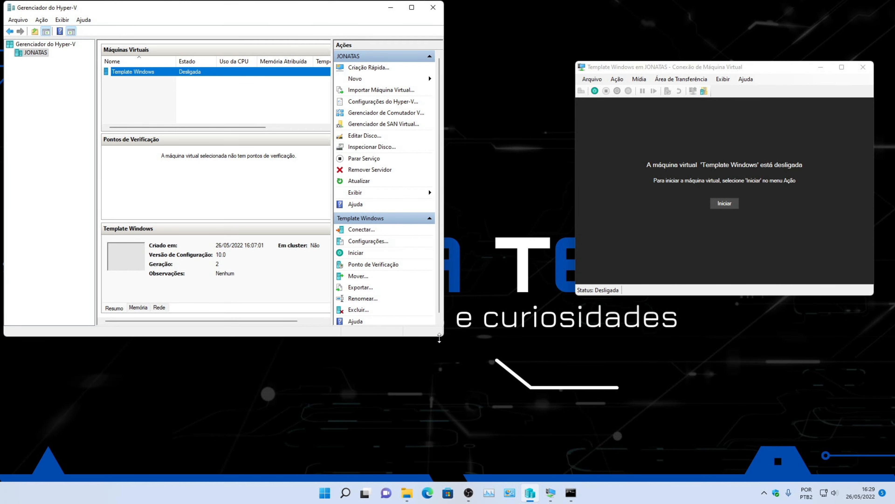
left_click_drag(443, 336, 565, 381)
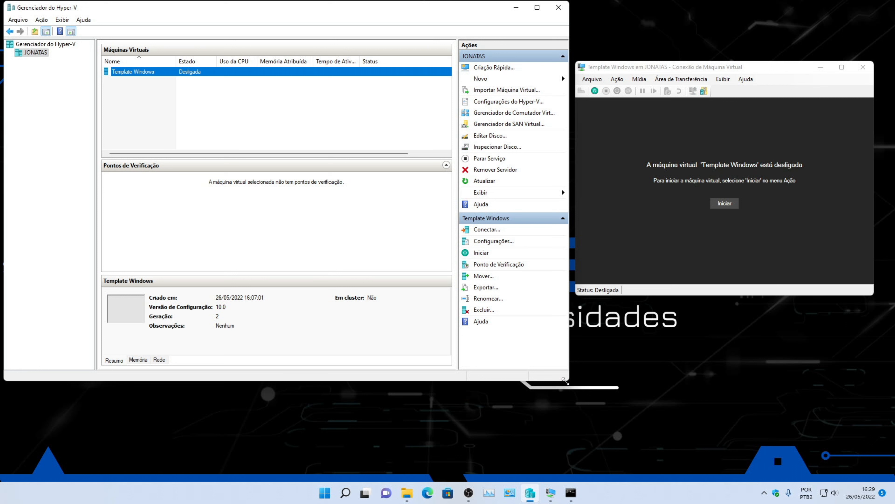